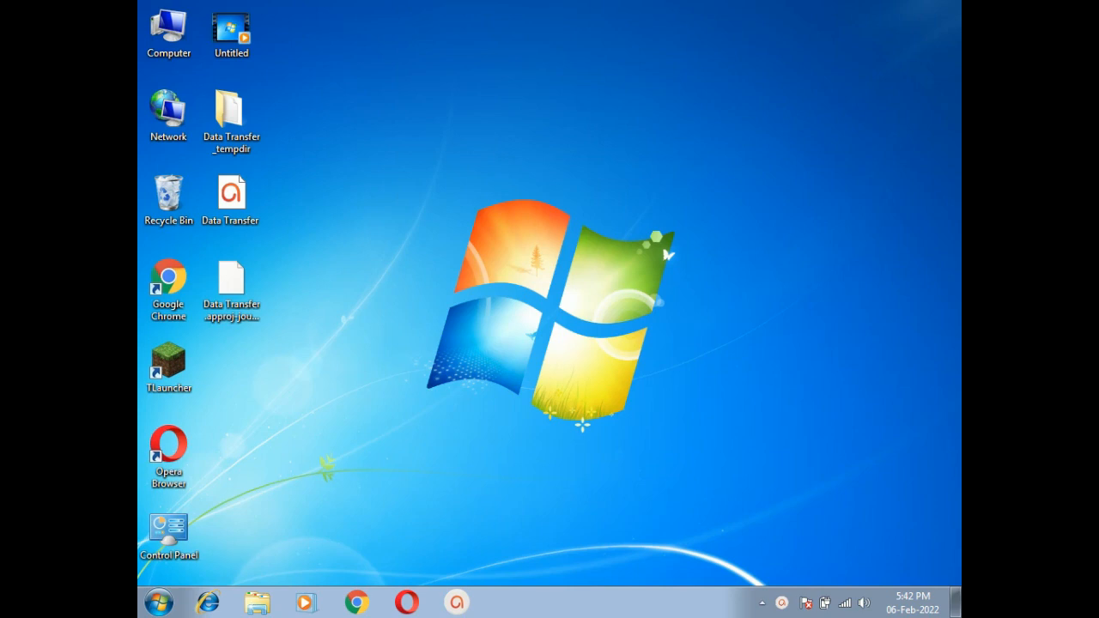
# Check which wireless network the computer is currently connected to.
pyautogui.click(847, 605)
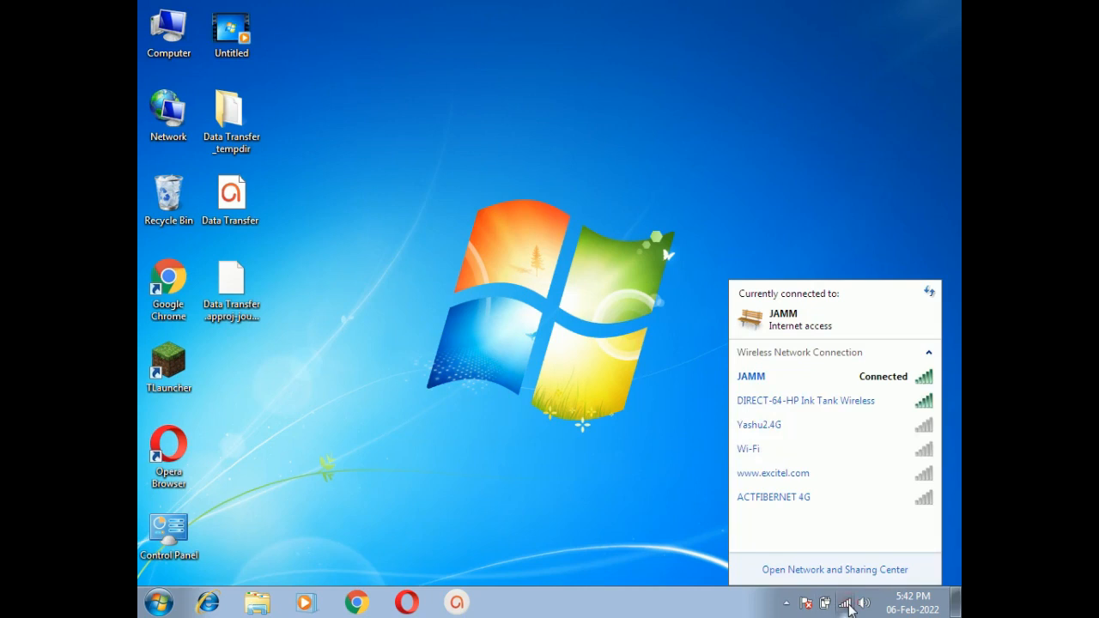
pyautogui.moveTo(764, 383)
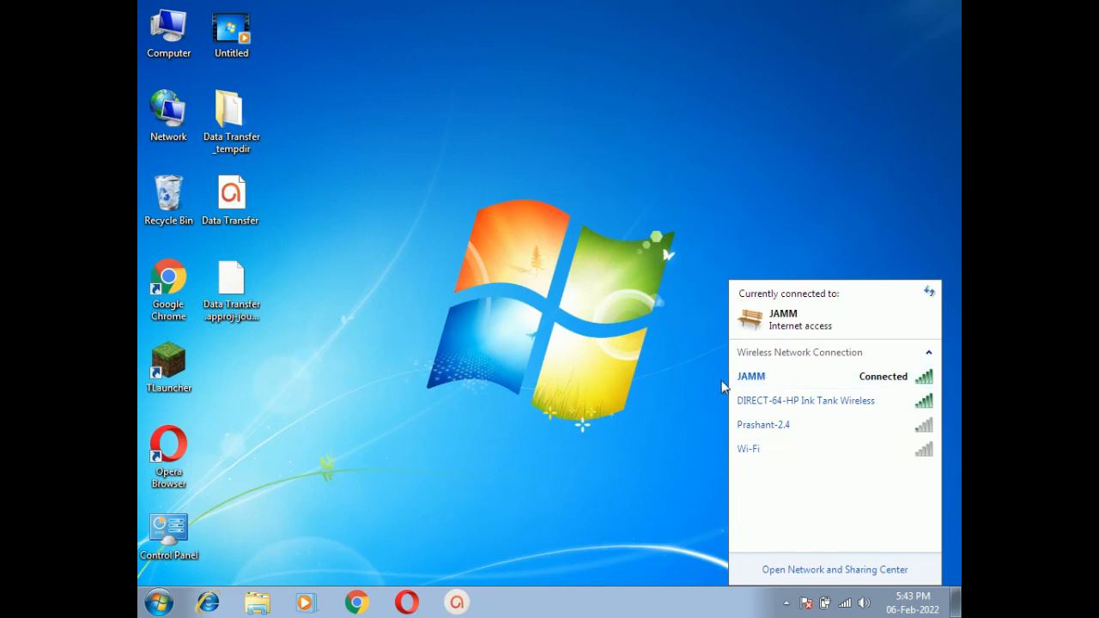
pyautogui.click(599, 356)
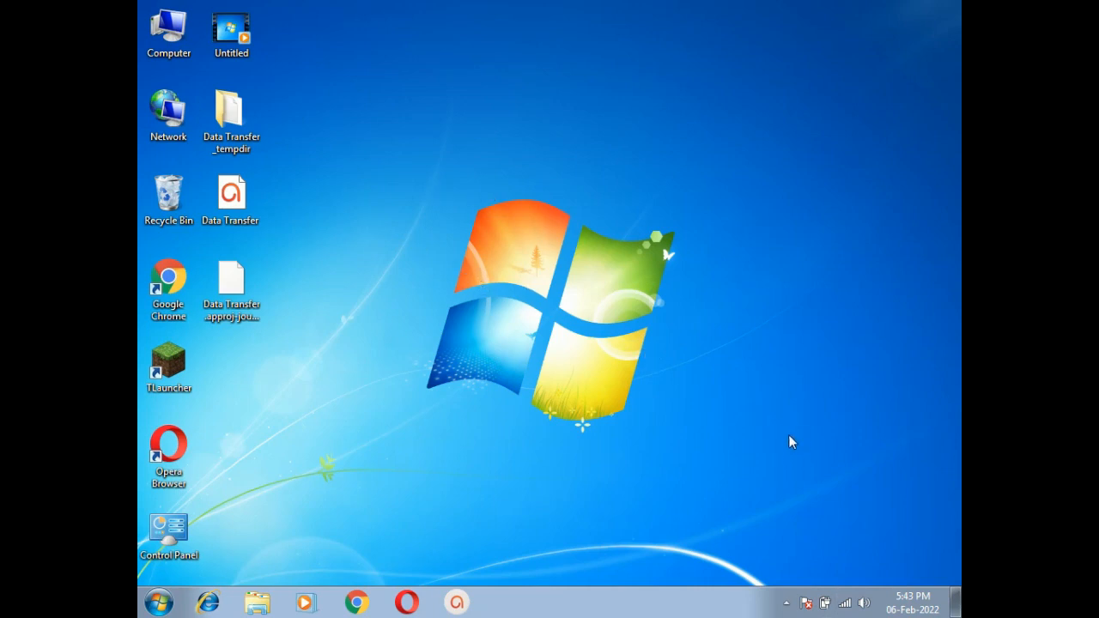
# Look up the IPv4 address in the active Wireless Network Connection's details and close the network windows.
pyautogui.rightClick(845, 603)
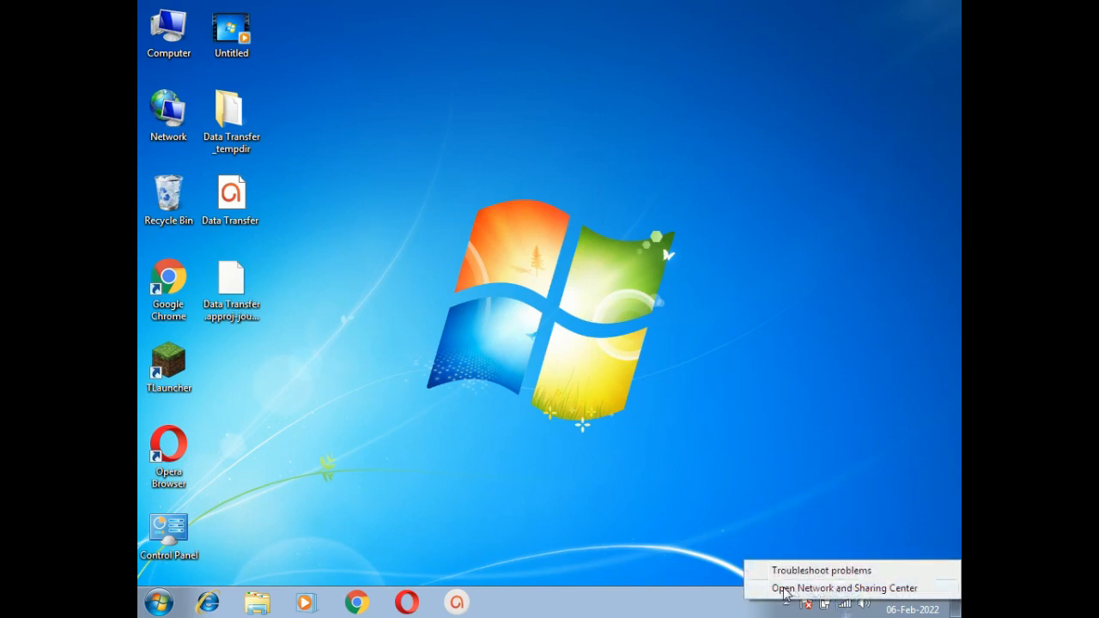
pyautogui.click(870, 591)
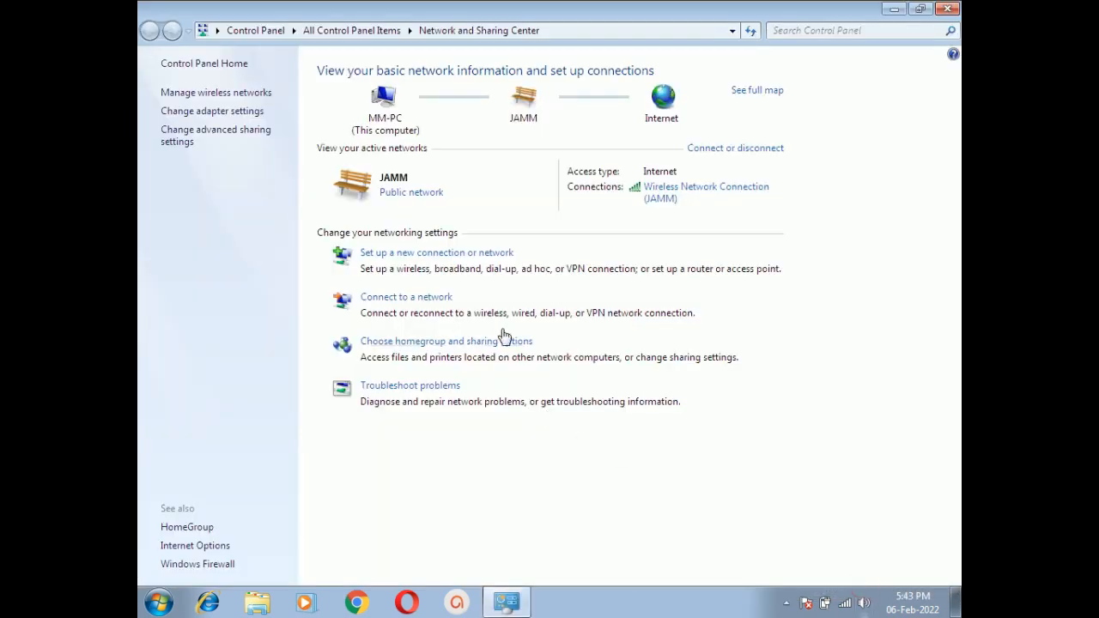
pyautogui.click(196, 113)
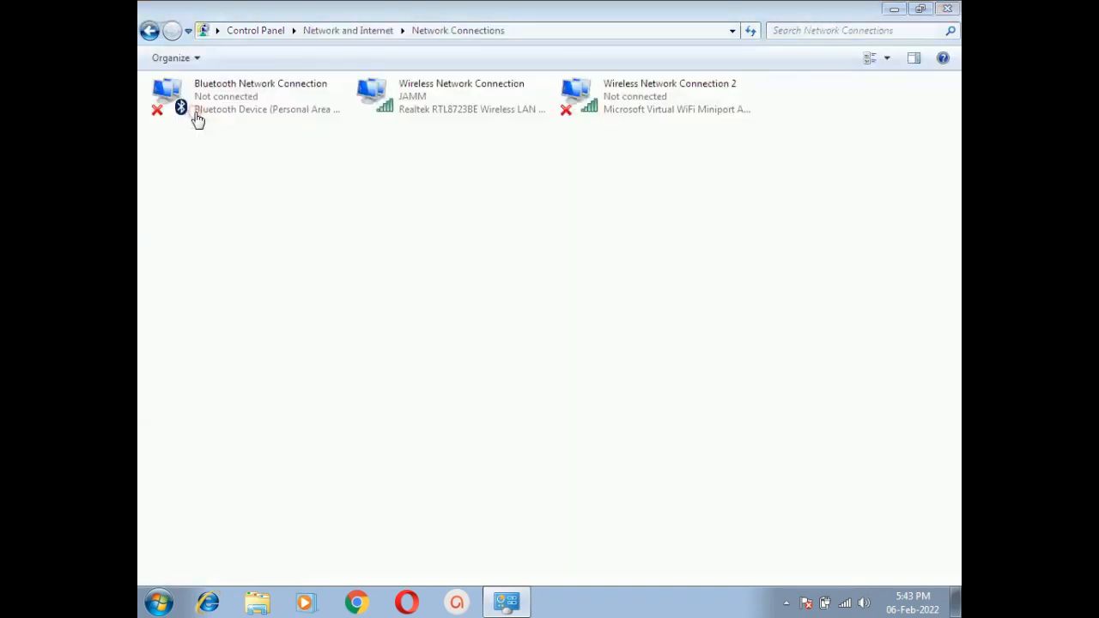
pyautogui.click(431, 112)
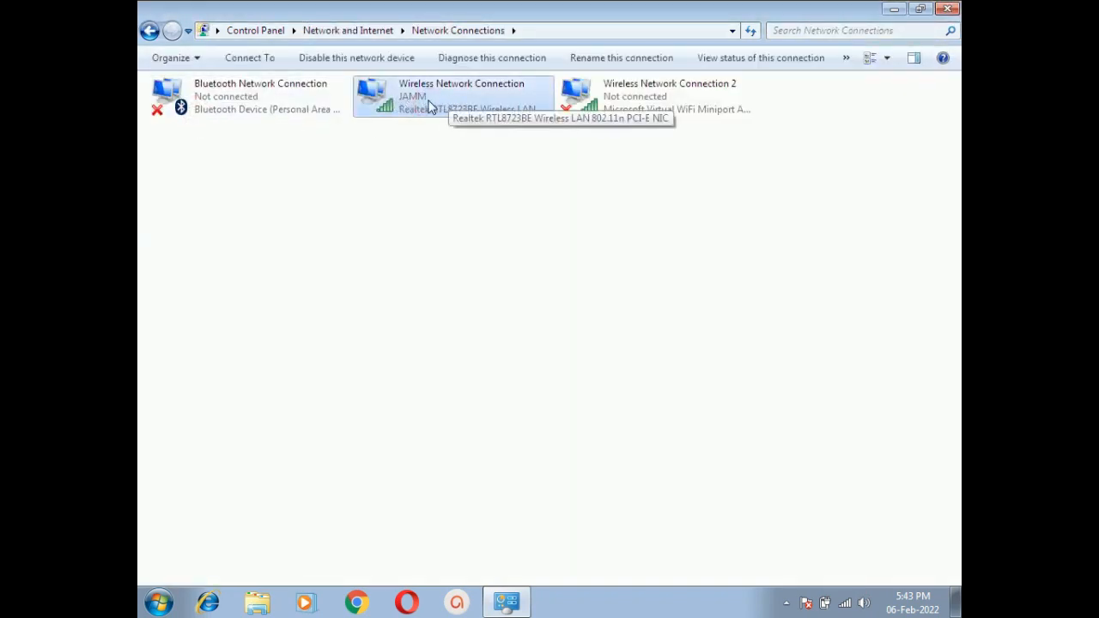
pyautogui.doubleClick(422, 98)
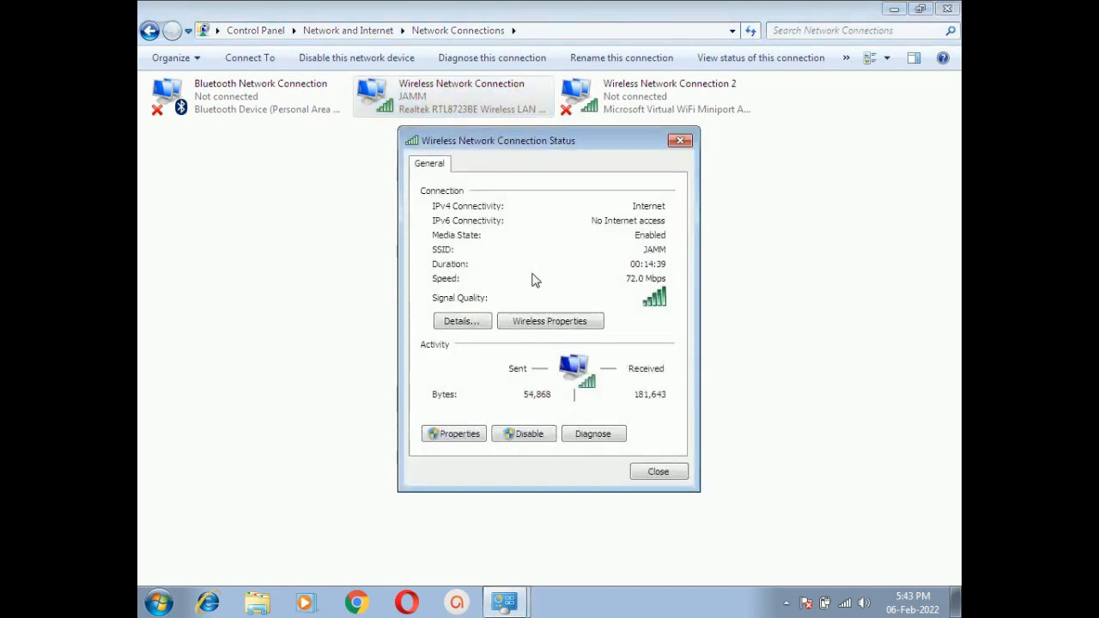
pyautogui.click(457, 324)
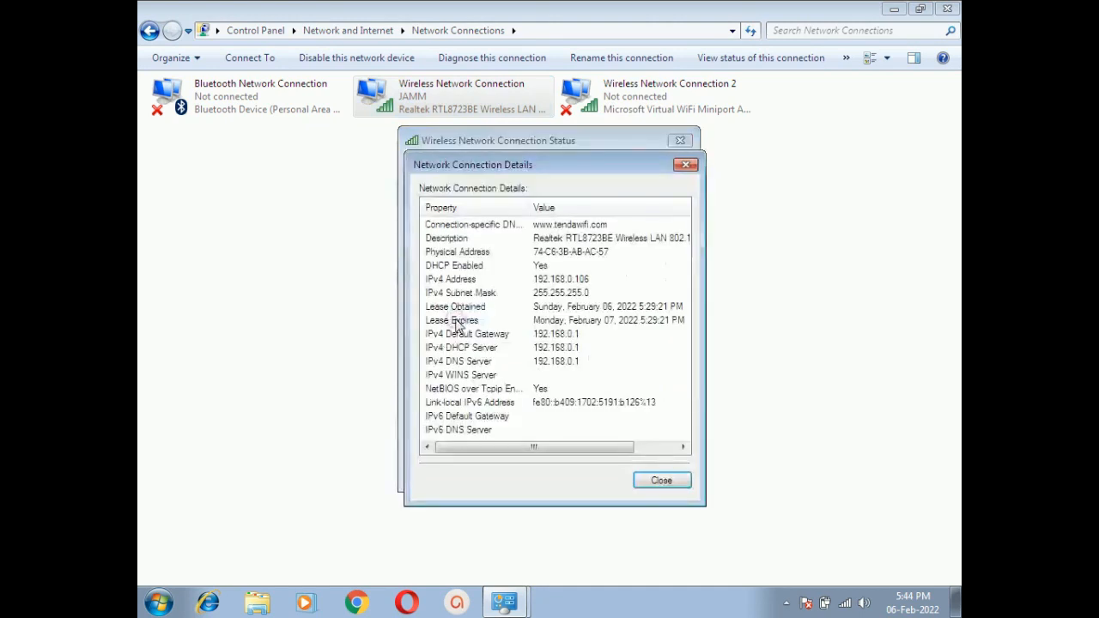
pyautogui.click(562, 281)
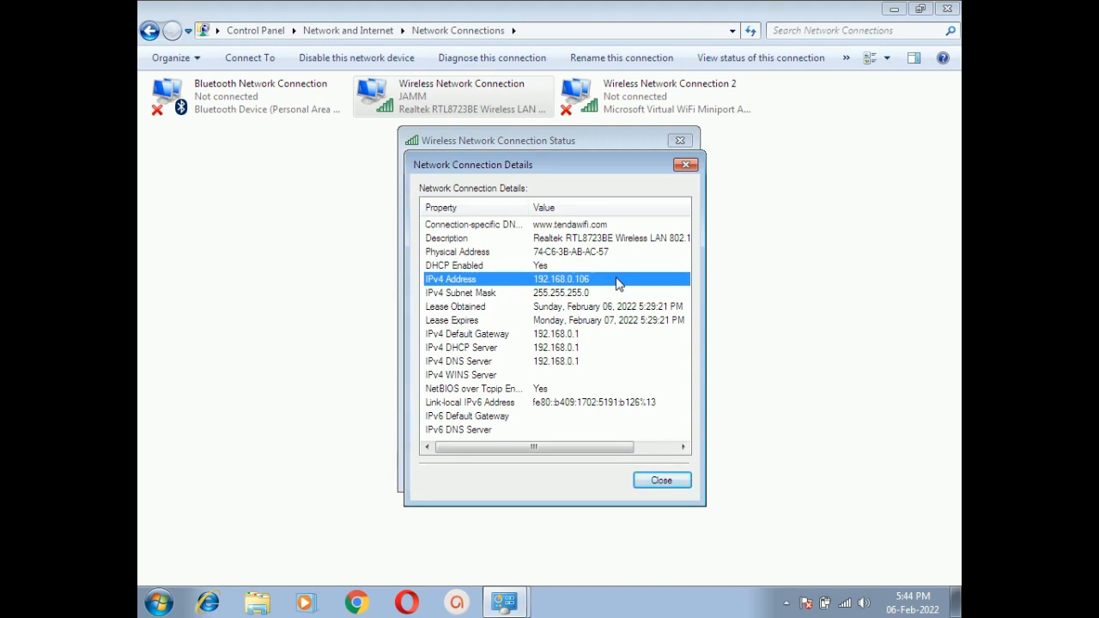
pyautogui.click(685, 164)
pyautogui.click(680, 140)
pyautogui.click(947, 10)
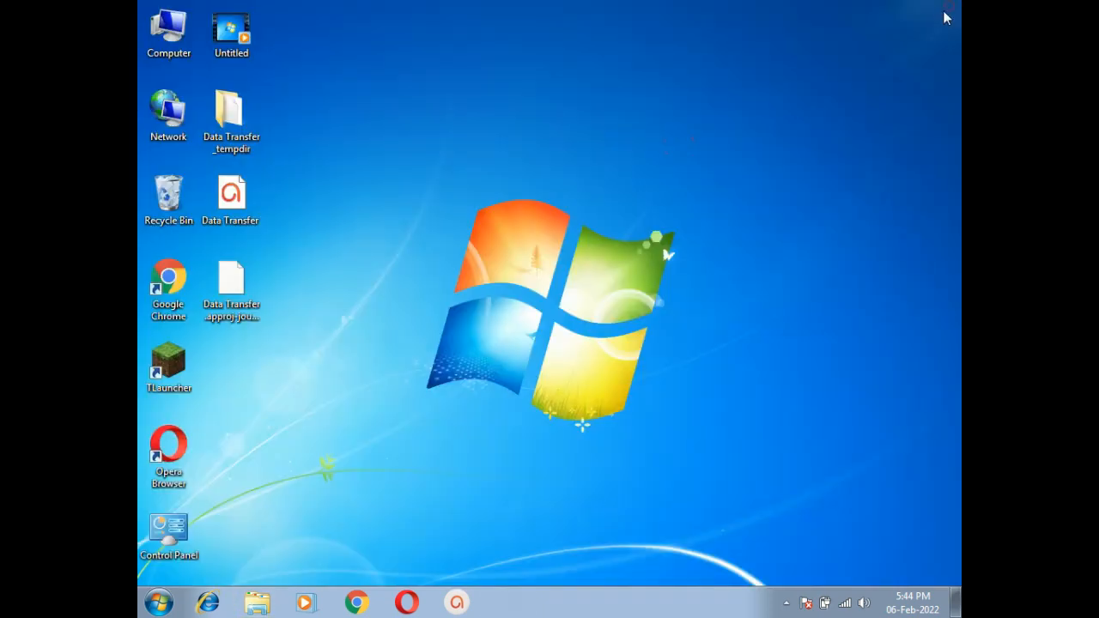
# Run ipconfig in a Command Prompt to check the wireless adapter's IPv4 address, and close the prompt.
pyautogui.click(159, 602)
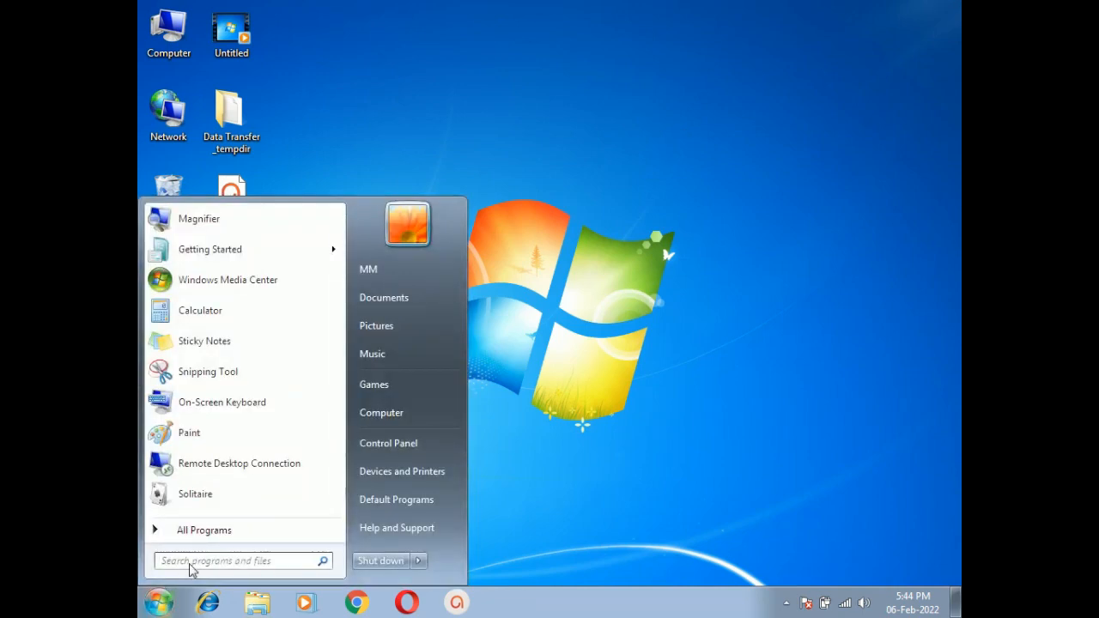
pyautogui.click(552, 417)
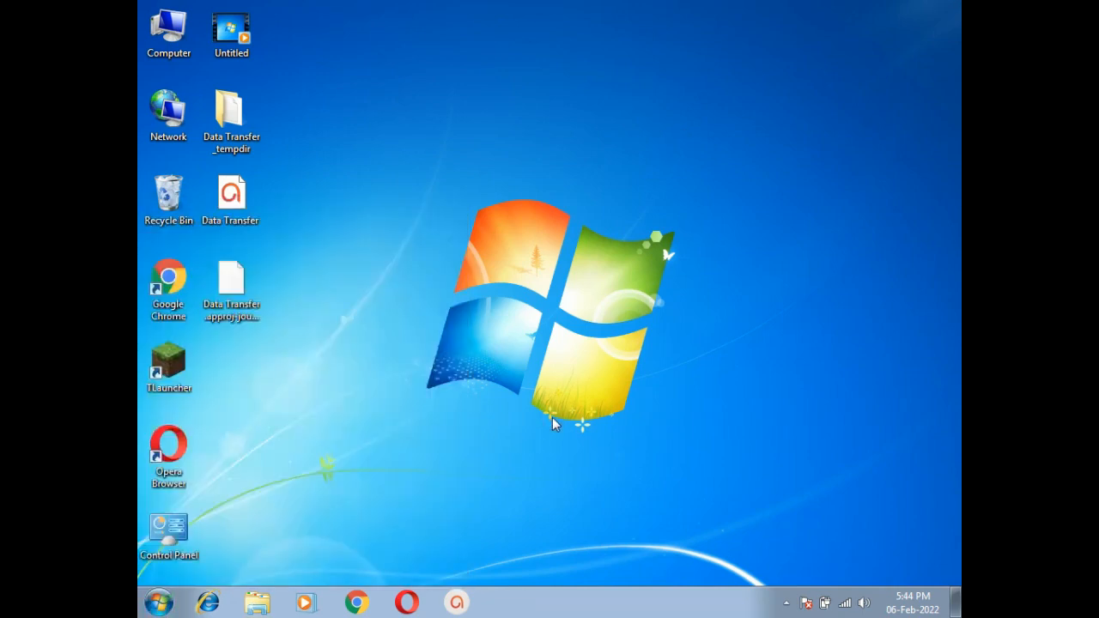
pyautogui.press('super+r')
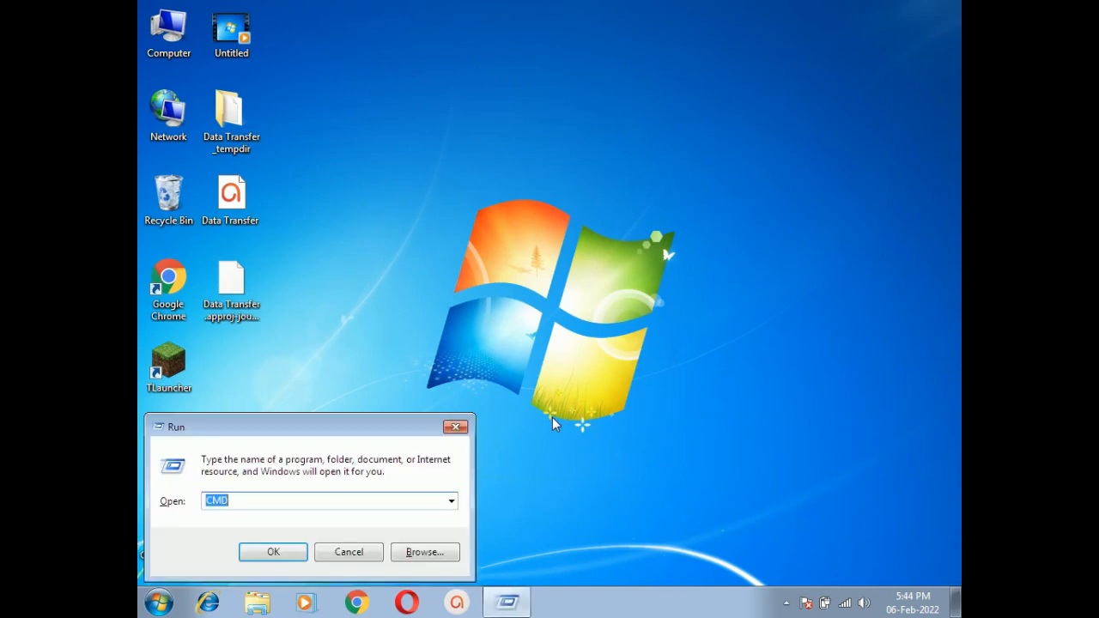
pyautogui.write('cmd')
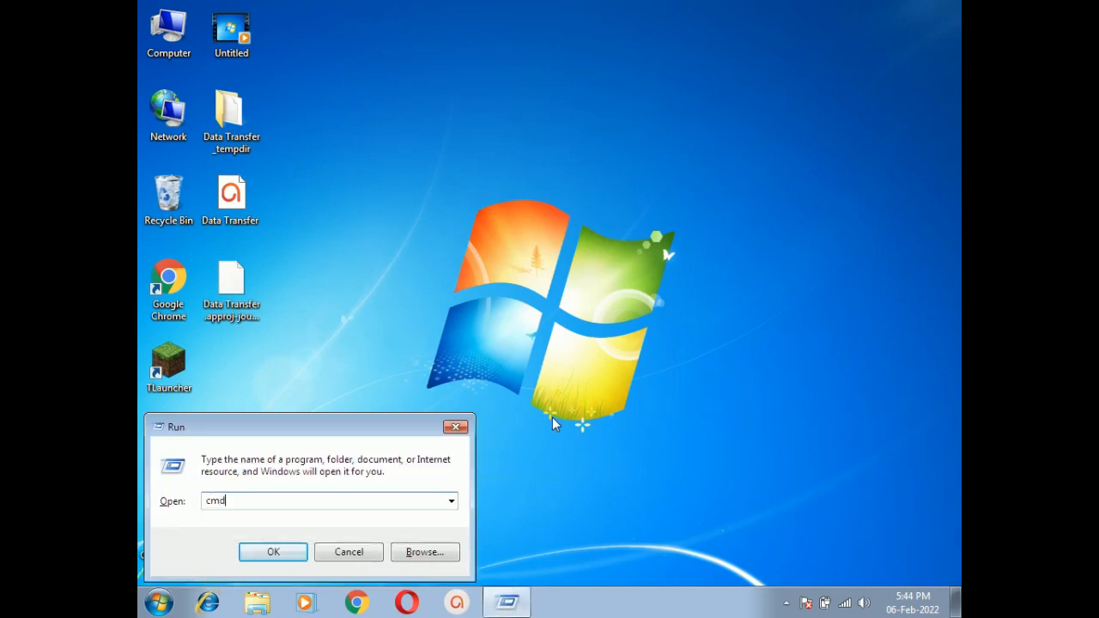
pyautogui.press('Return')
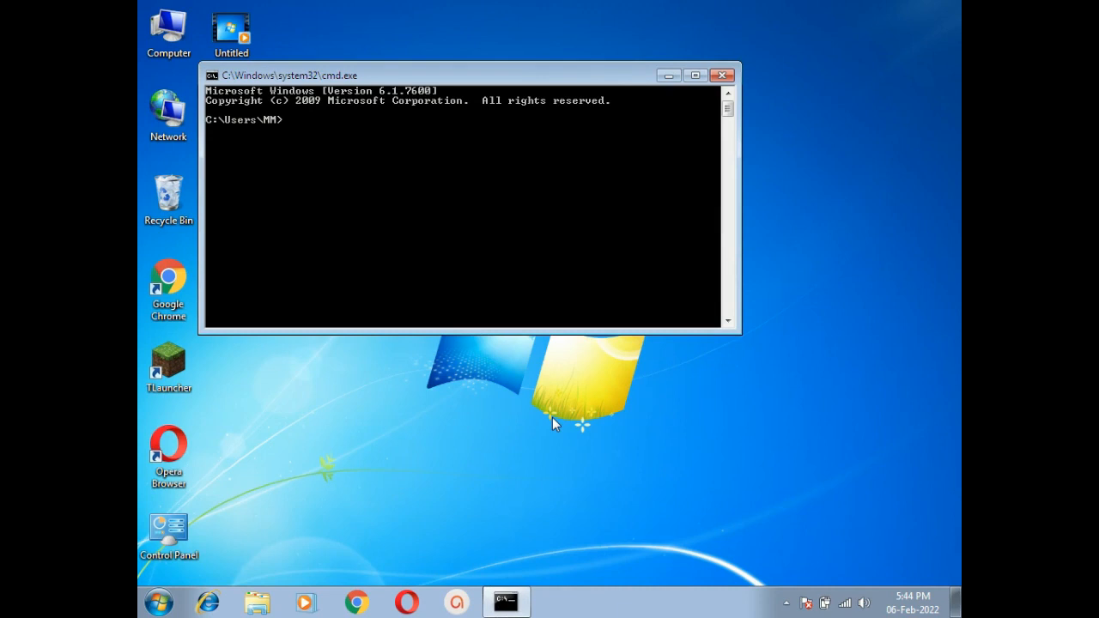
pyautogui.write('ipconfig')
pyautogui.press('Return')
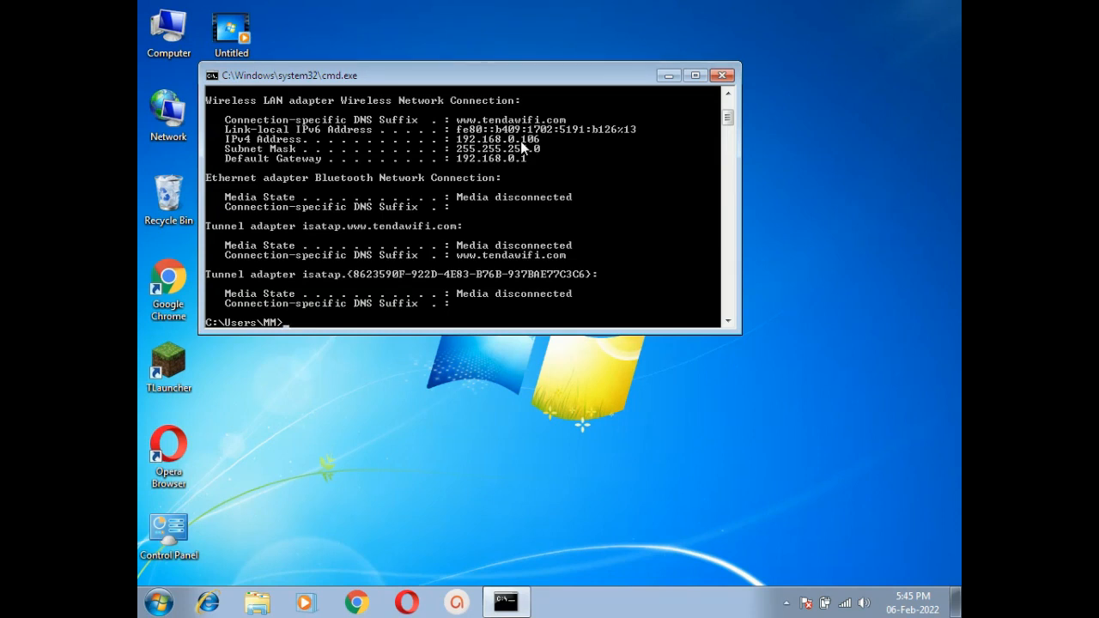
pyautogui.click(722, 77)
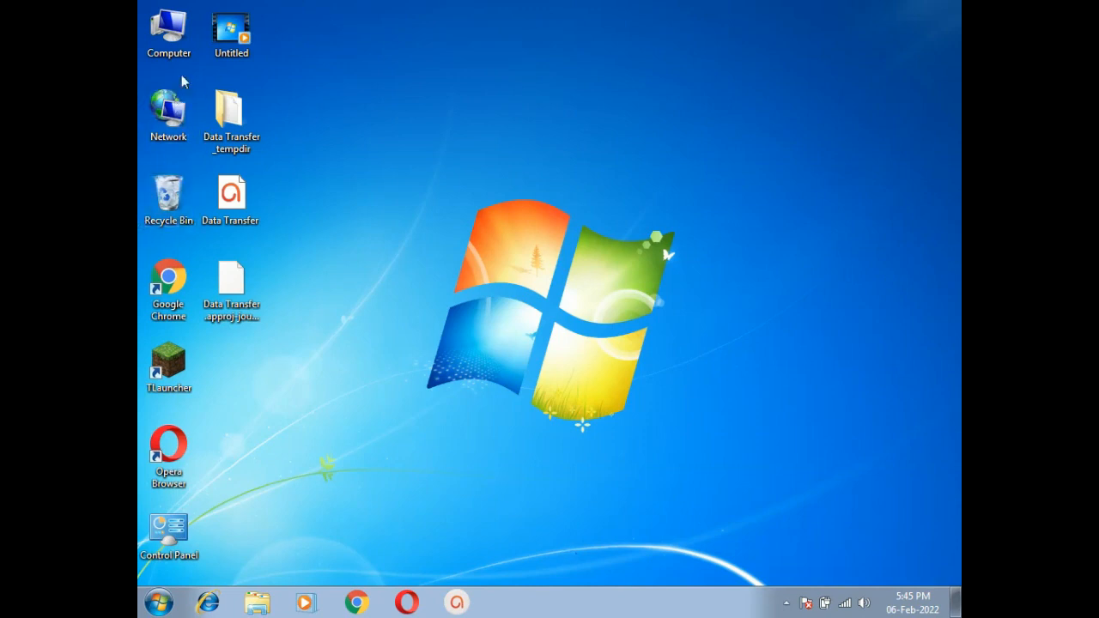
# Turn on folder sharing for Local Disk (C:) in its advanced sharing settings and open the share's permissions.
pyautogui.doubleClick(170, 34)
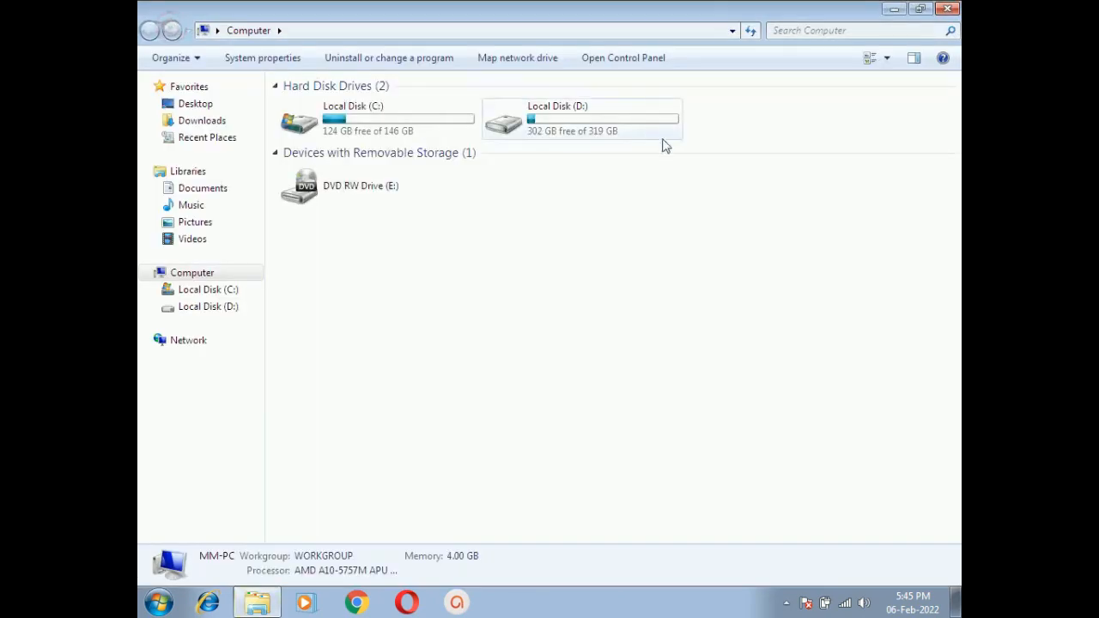
pyautogui.click(361, 127)
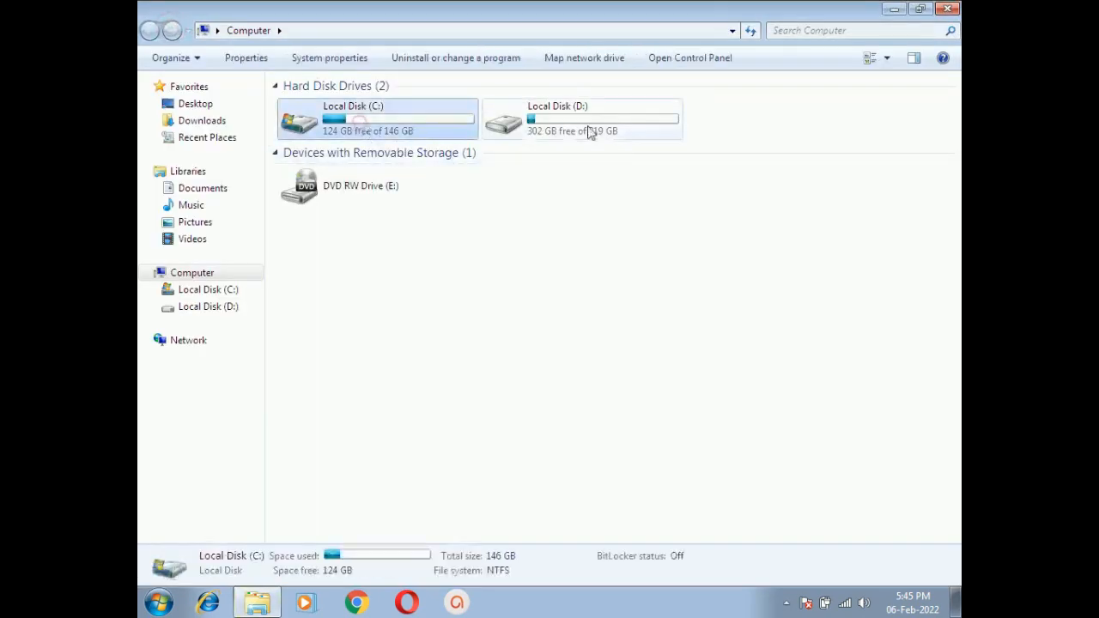
pyautogui.click(593, 130)
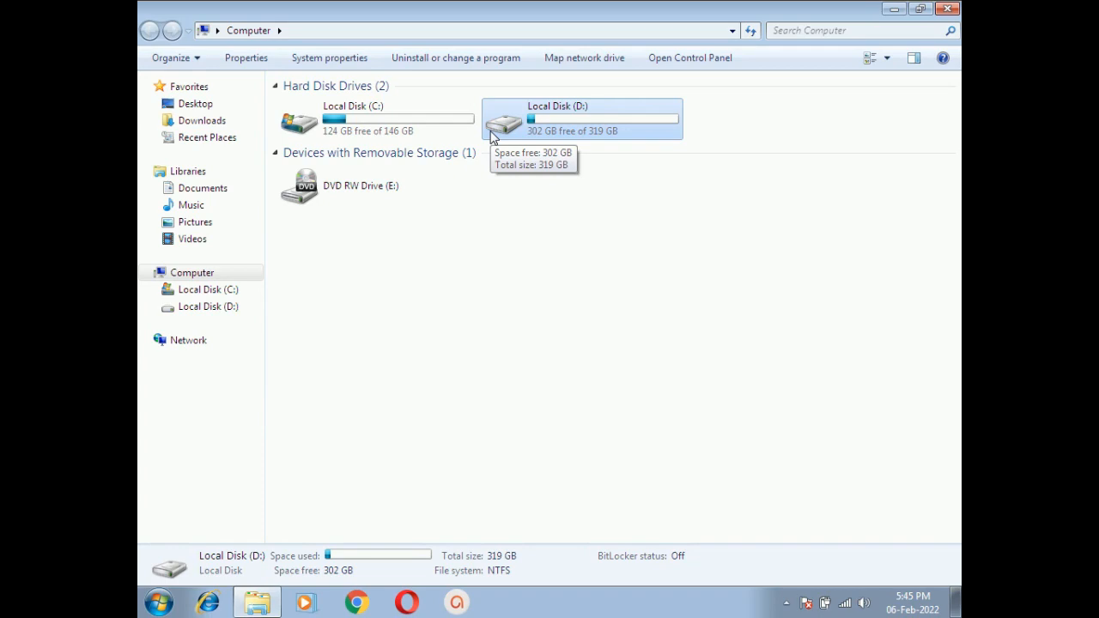
pyautogui.click(383, 132)
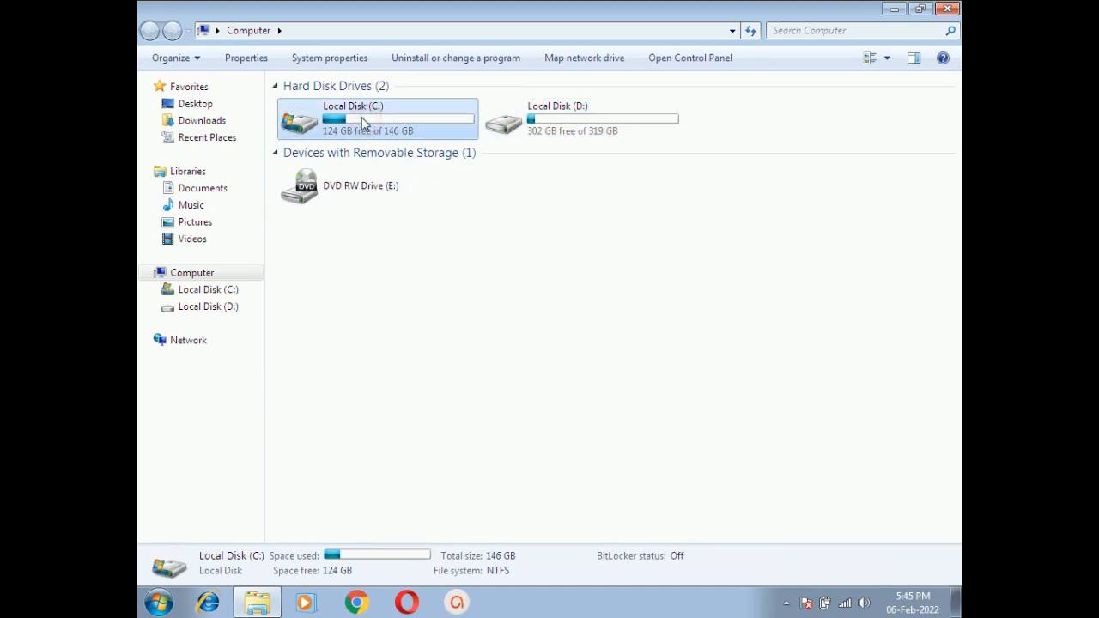
pyautogui.rightClick(363, 122)
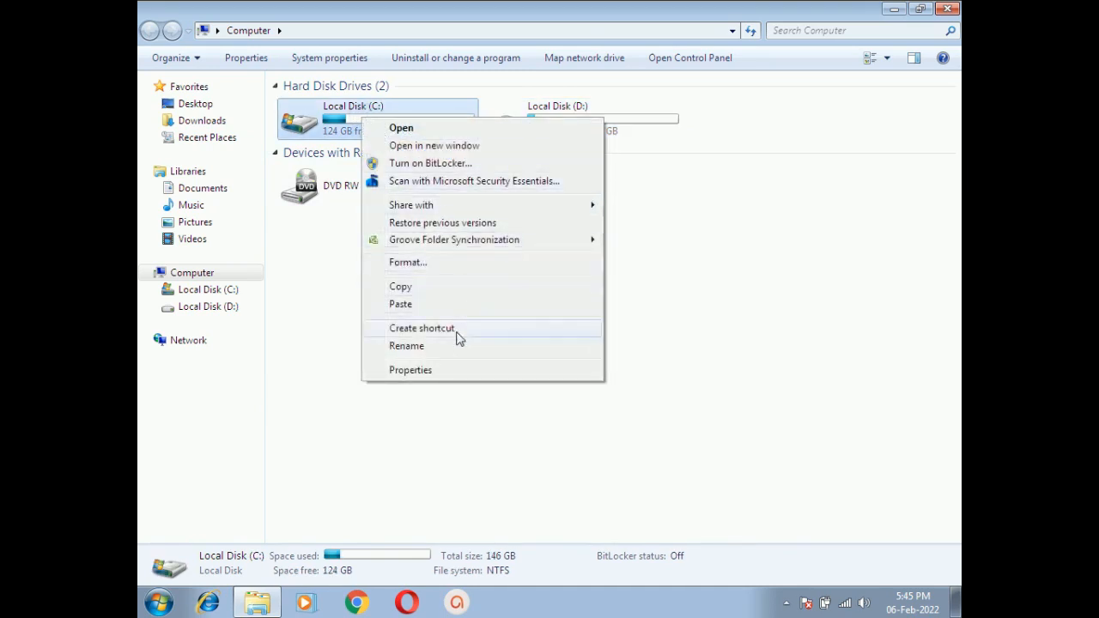
pyautogui.click(412, 373)
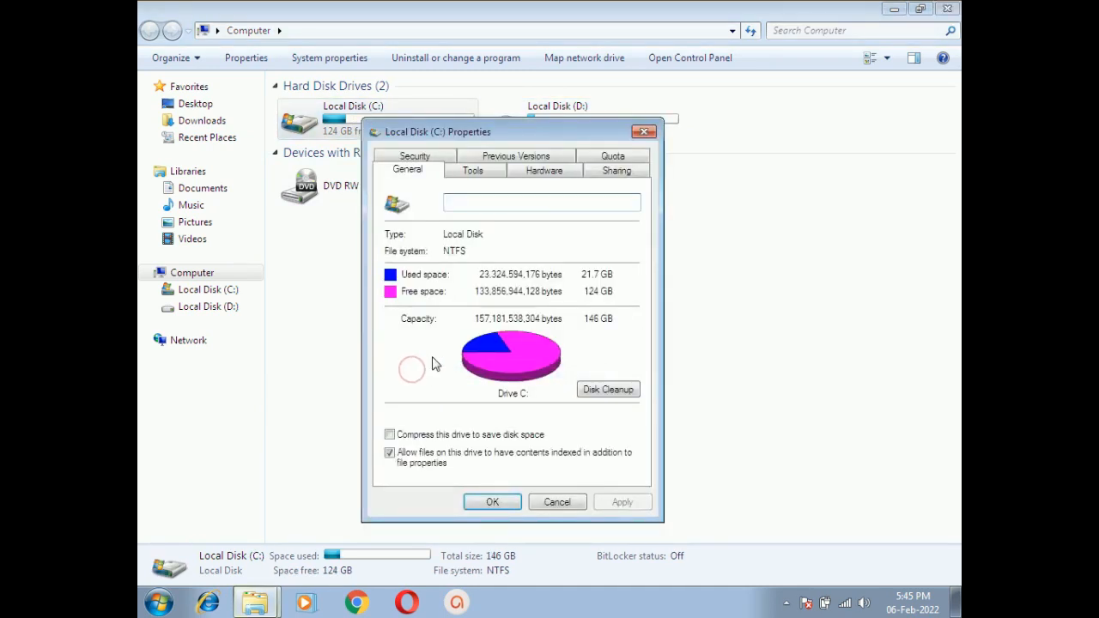
pyautogui.click(615, 172)
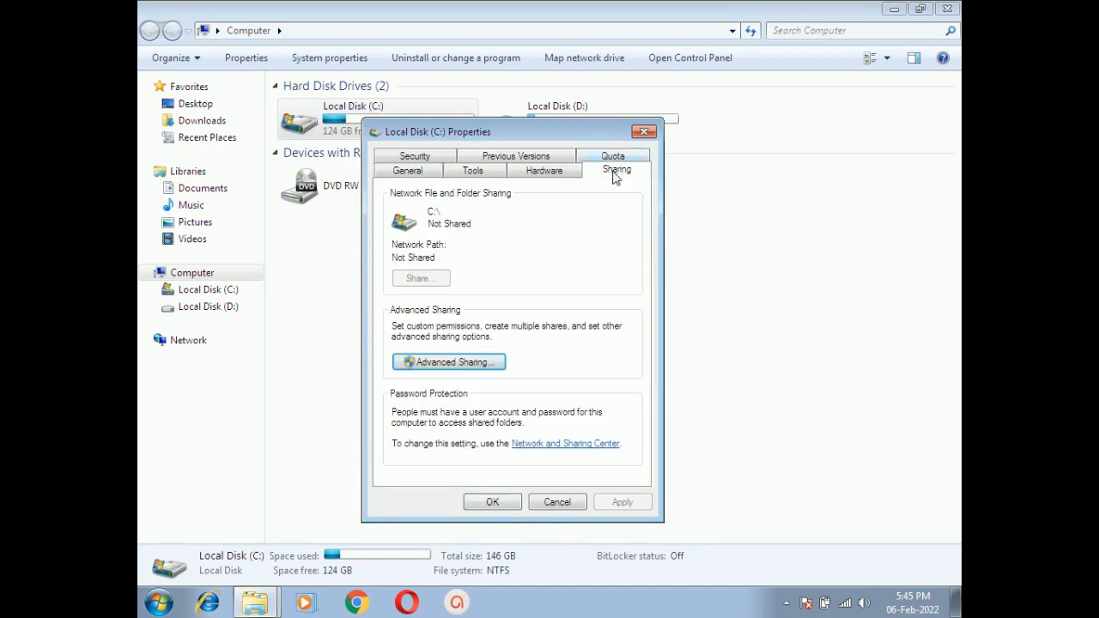
pyautogui.click(456, 364)
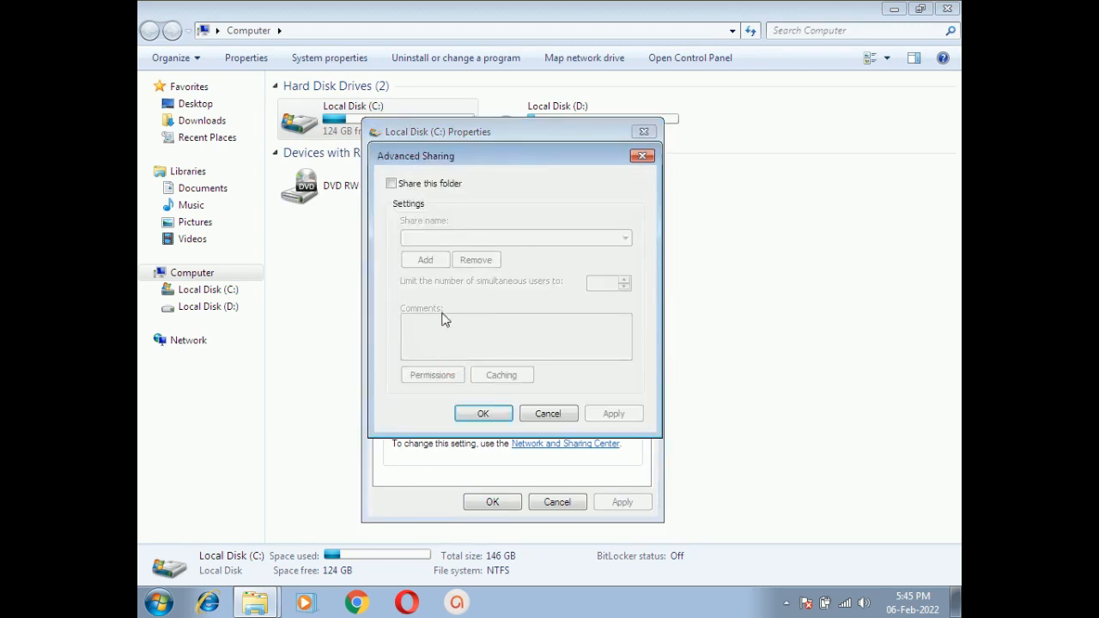
pyautogui.click(391, 184)
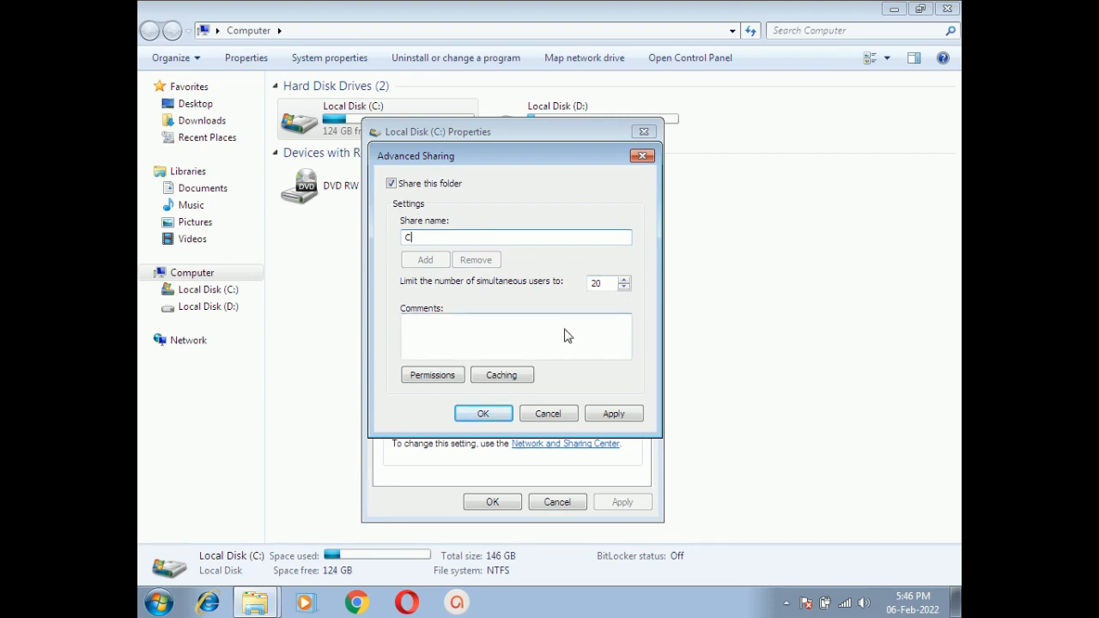
pyautogui.click(432, 378)
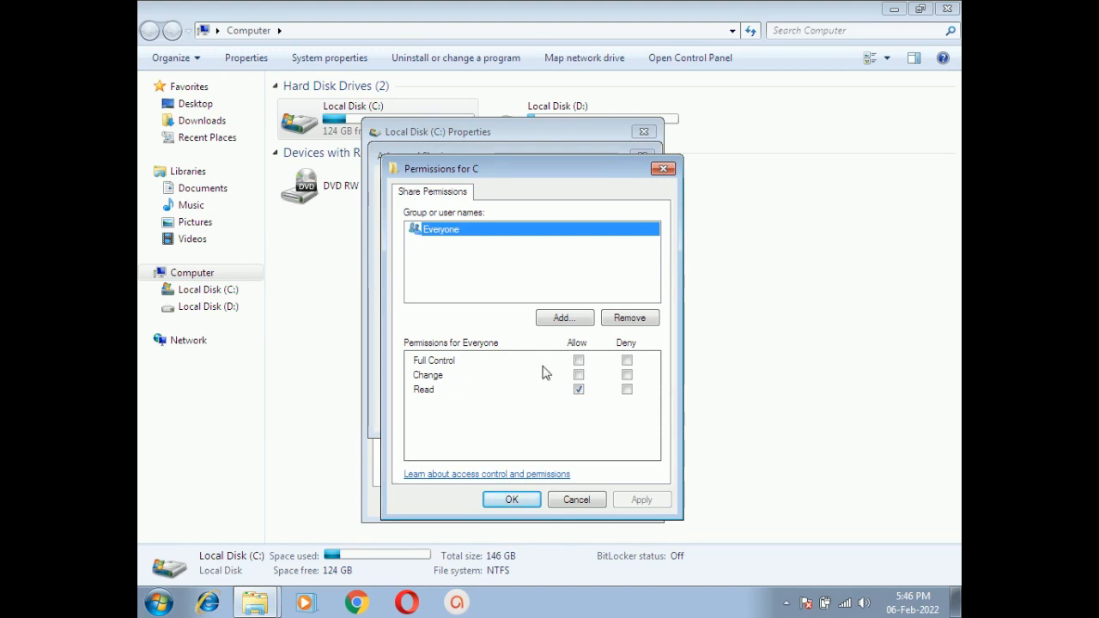
# Try different Allow settings for Everyone on the C share, including Full Control, and deny Full Control.
pyautogui.click(579, 362)
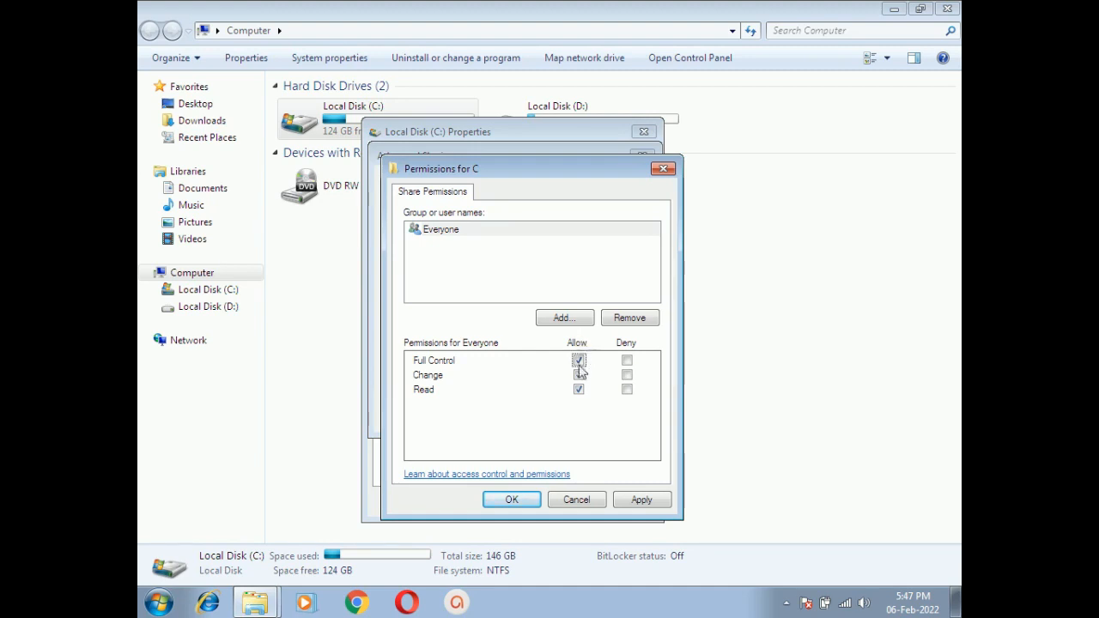
pyautogui.click(579, 388)
pyautogui.click(579, 361)
pyautogui.click(580, 375)
pyautogui.click(579, 375)
pyautogui.click(626, 361)
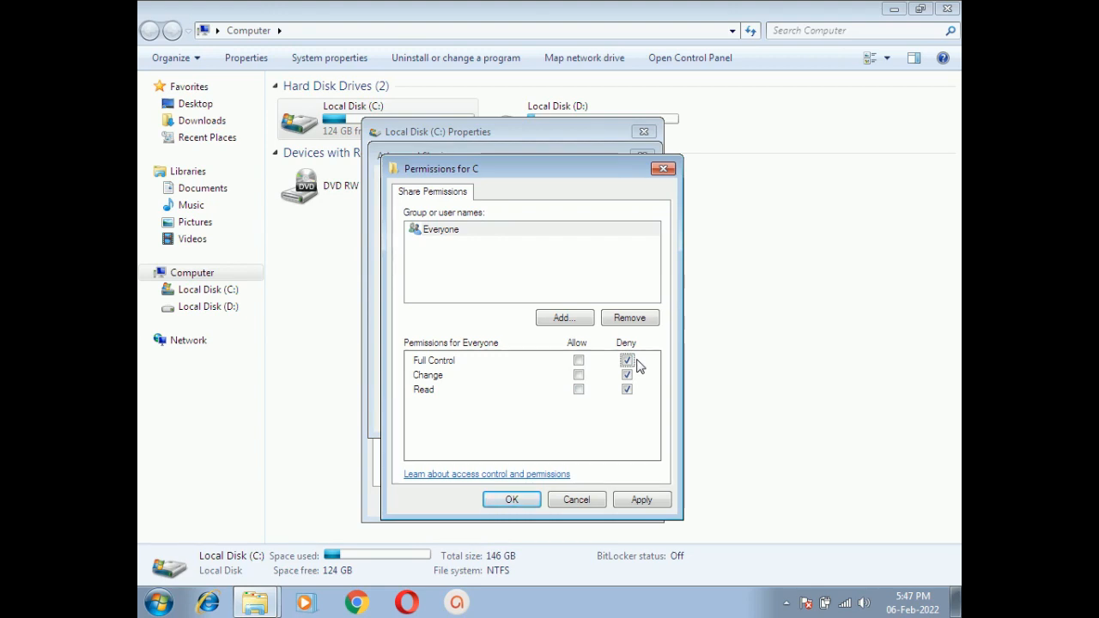
# Allow Everyone only Read access to the C share, apply the sharing settings and close the drive's properties.
pyautogui.click(579, 390)
pyautogui.click(638, 499)
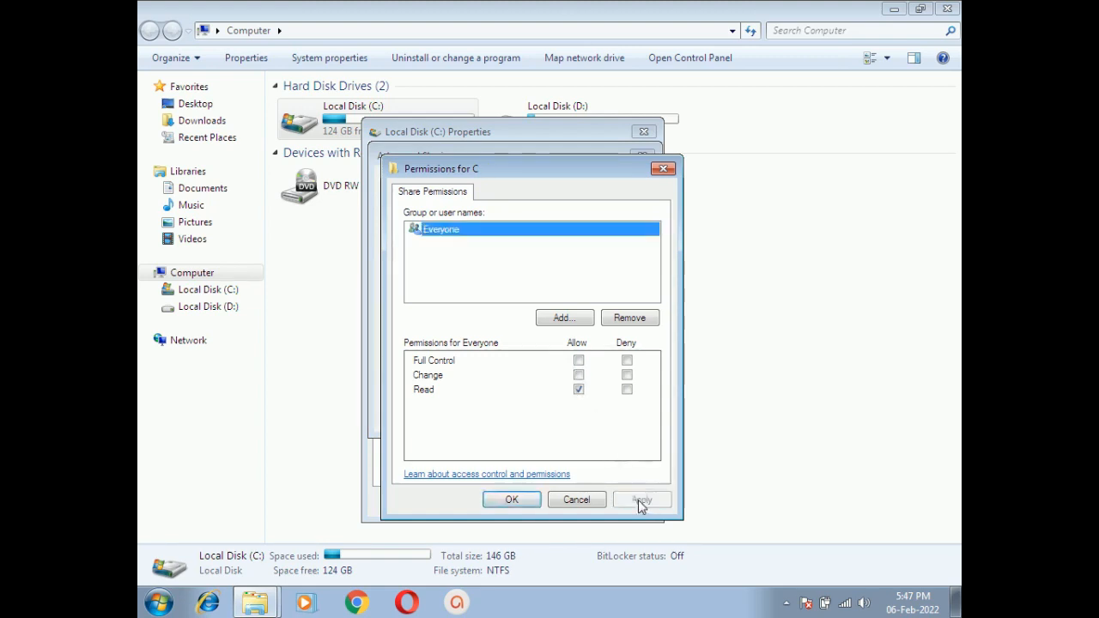
pyautogui.click(511, 500)
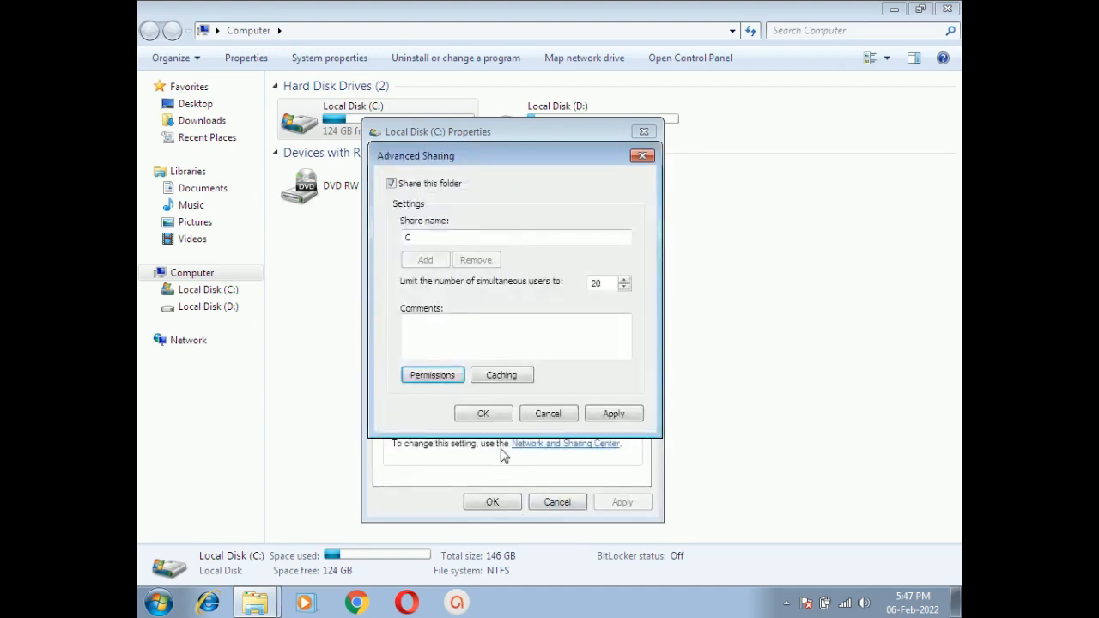
pyautogui.click(604, 418)
pyautogui.click(483, 413)
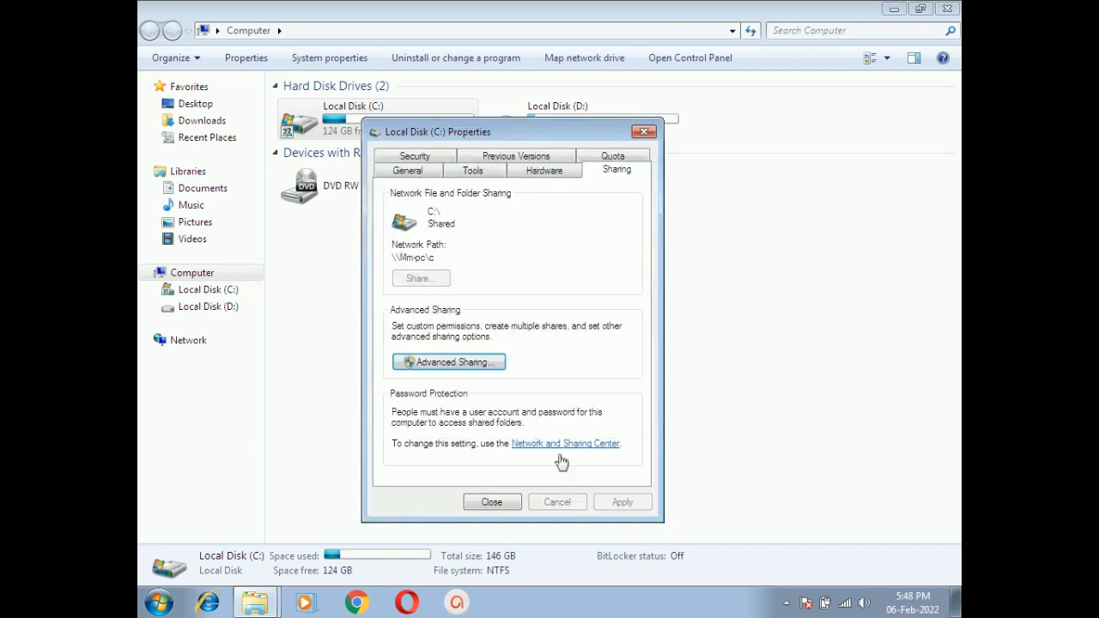
pyautogui.click(488, 502)
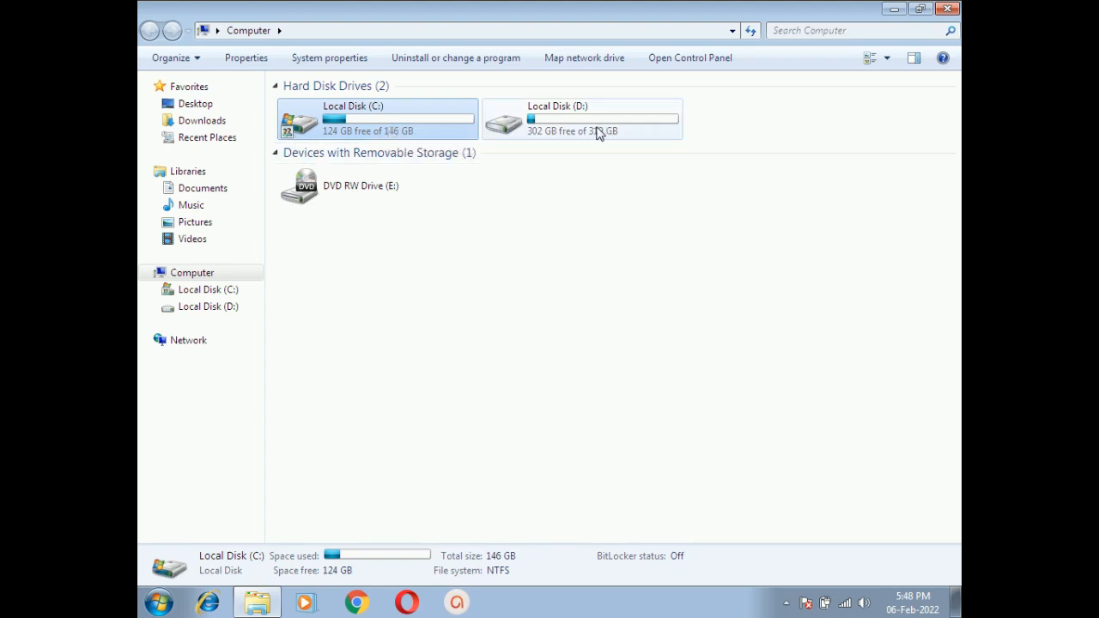
pyautogui.click(521, 121)
pyautogui.rightClick(518, 116)
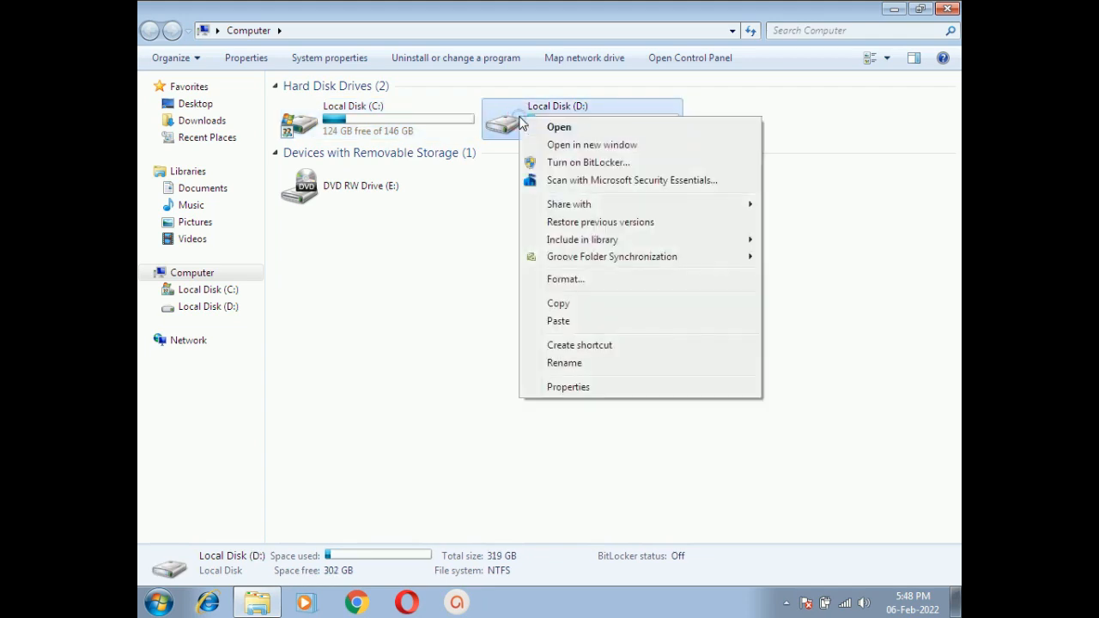
pyautogui.click(574, 386)
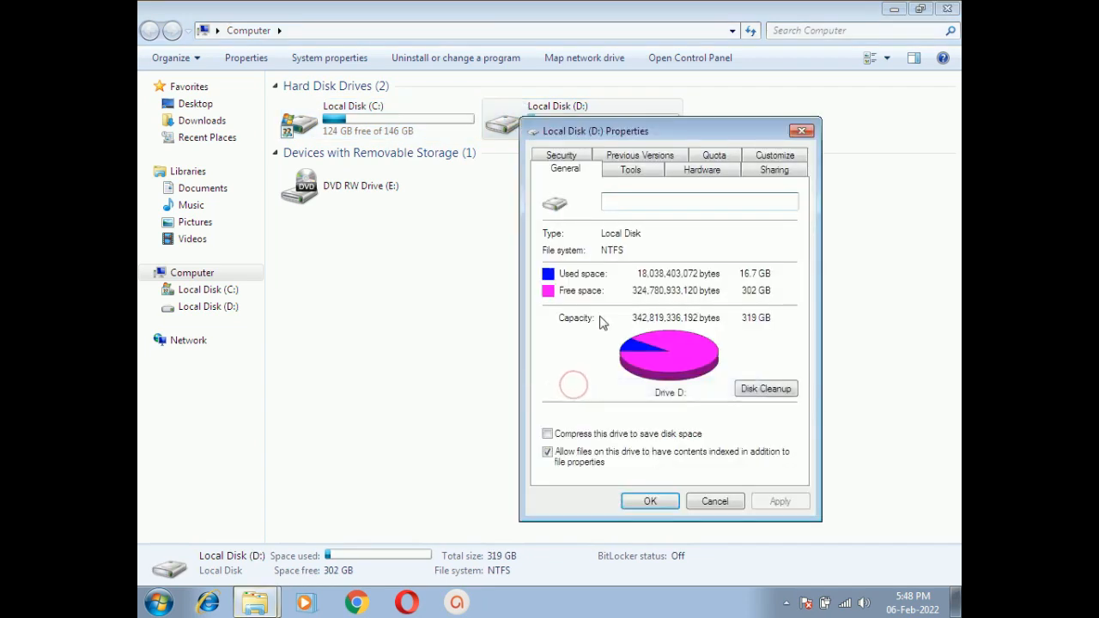
pyautogui.click(773, 170)
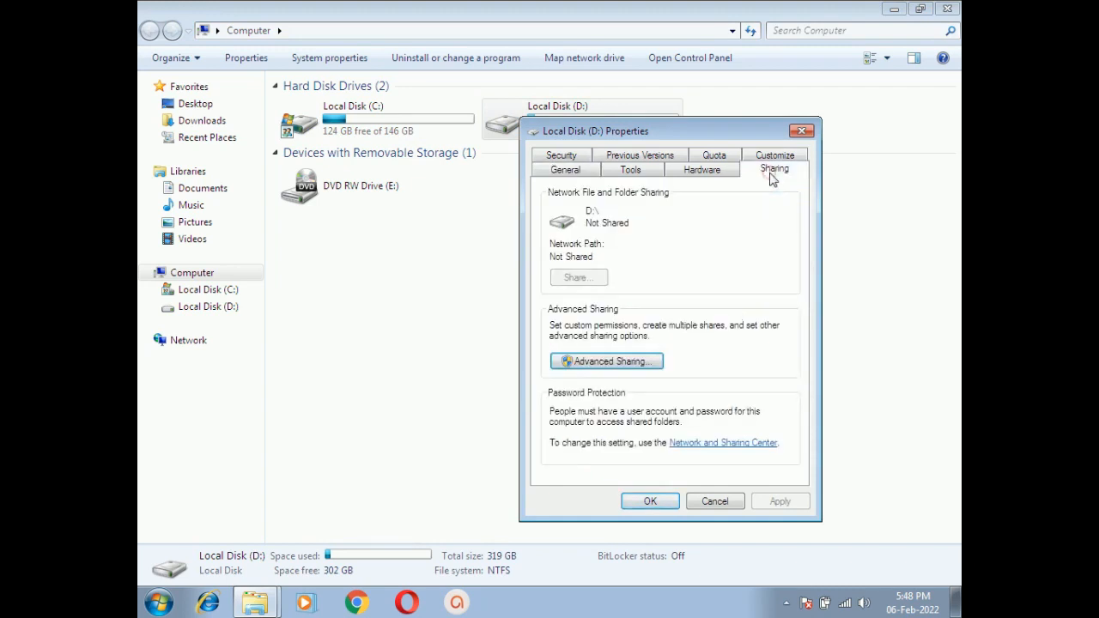
pyautogui.click(592, 365)
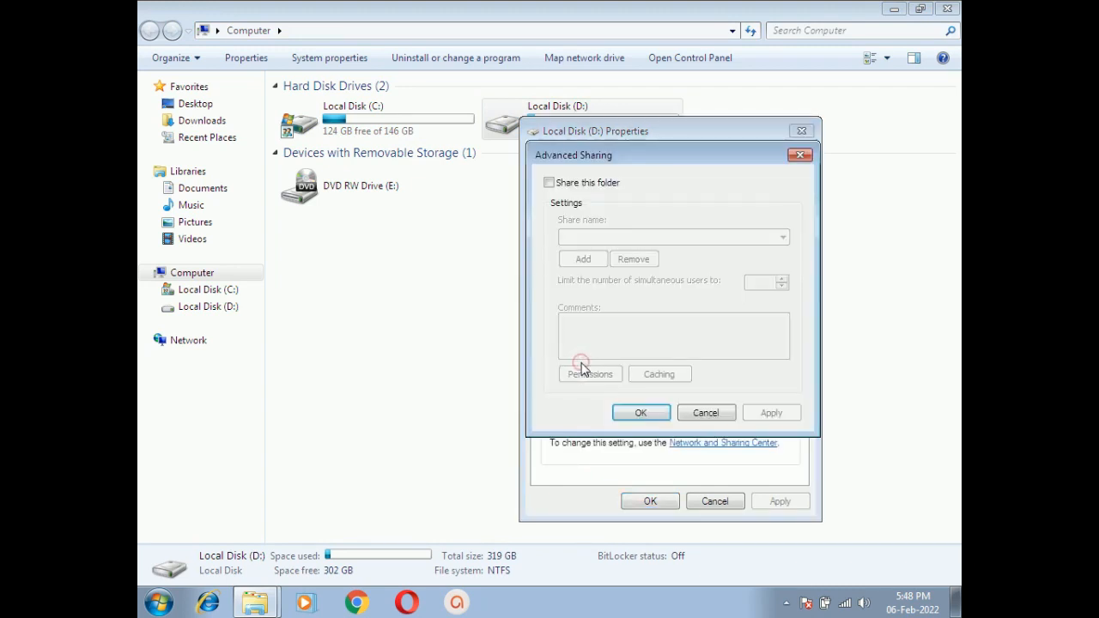
pyautogui.click(549, 183)
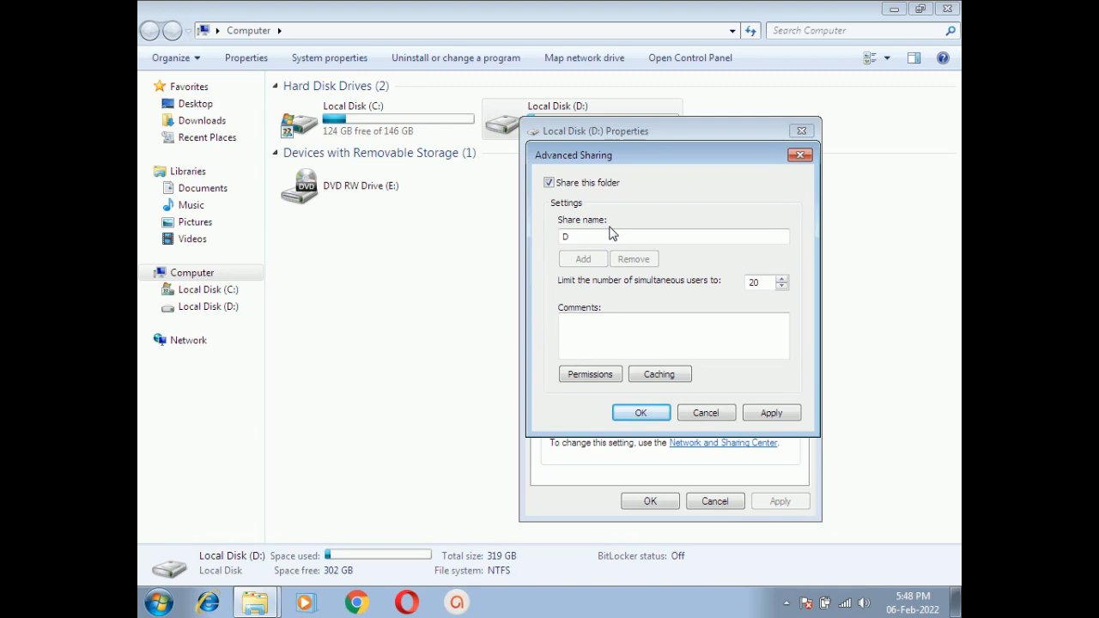
pyautogui.click(706, 413)
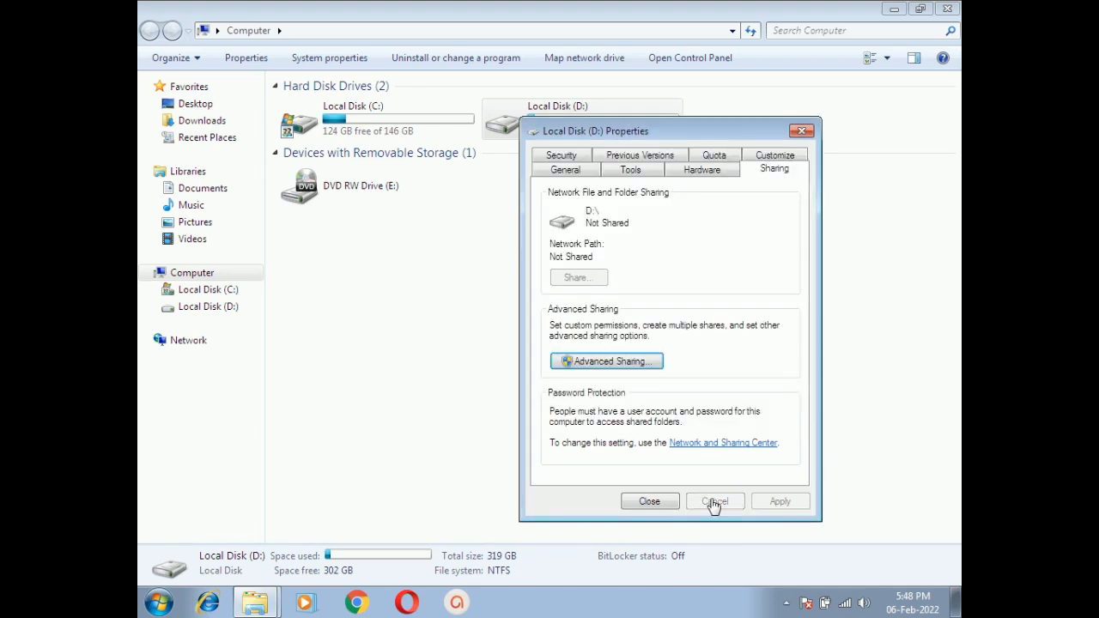
pyautogui.click(653, 504)
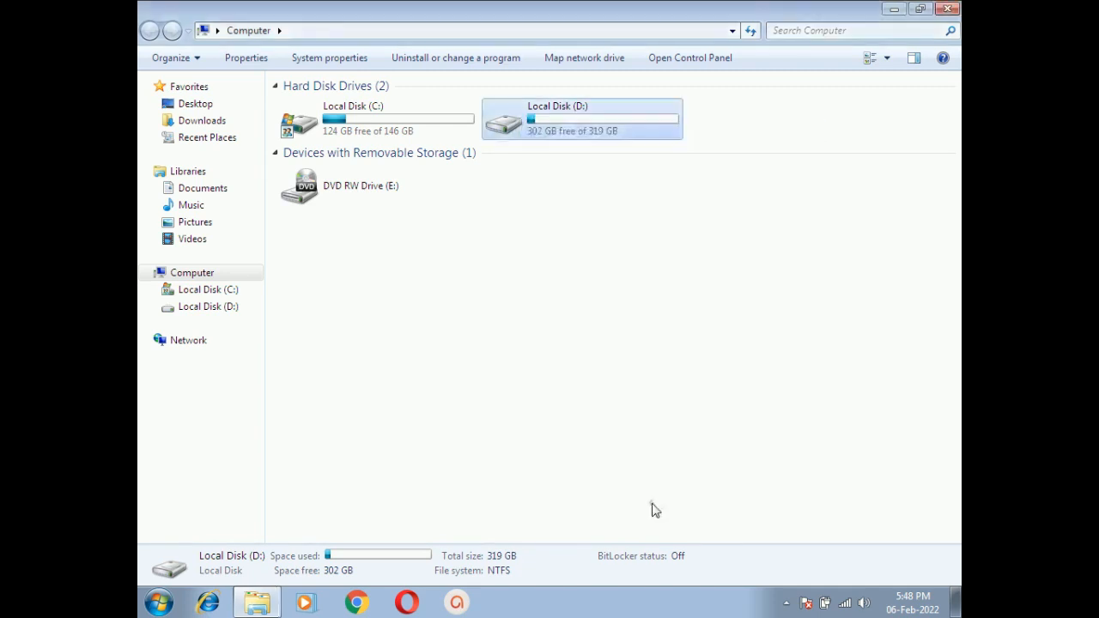
# Open Local Disk (D:), look inside its MP3 Songs folder and return to the drive's folder list.
pyautogui.doubleClick(536, 125)
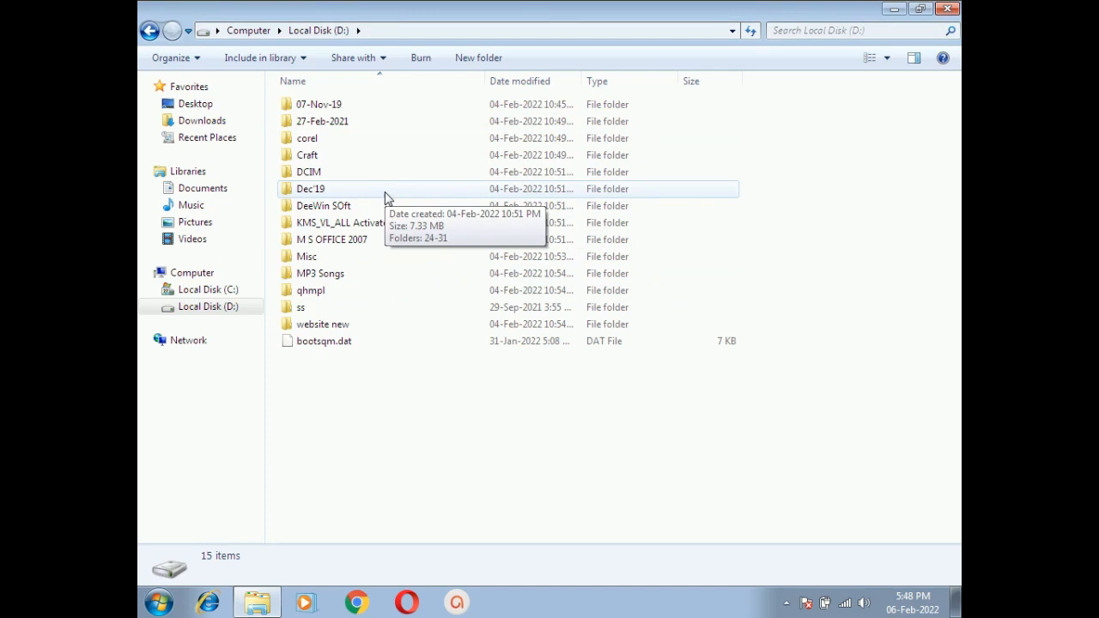
pyautogui.click(316, 274)
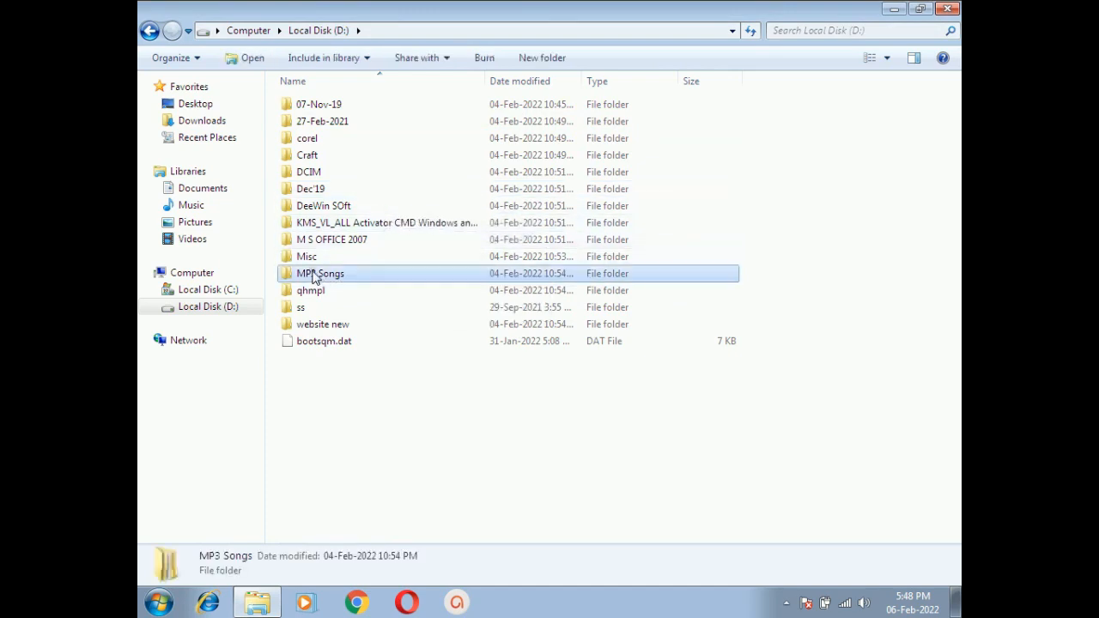
pyautogui.doubleClick(318, 273)
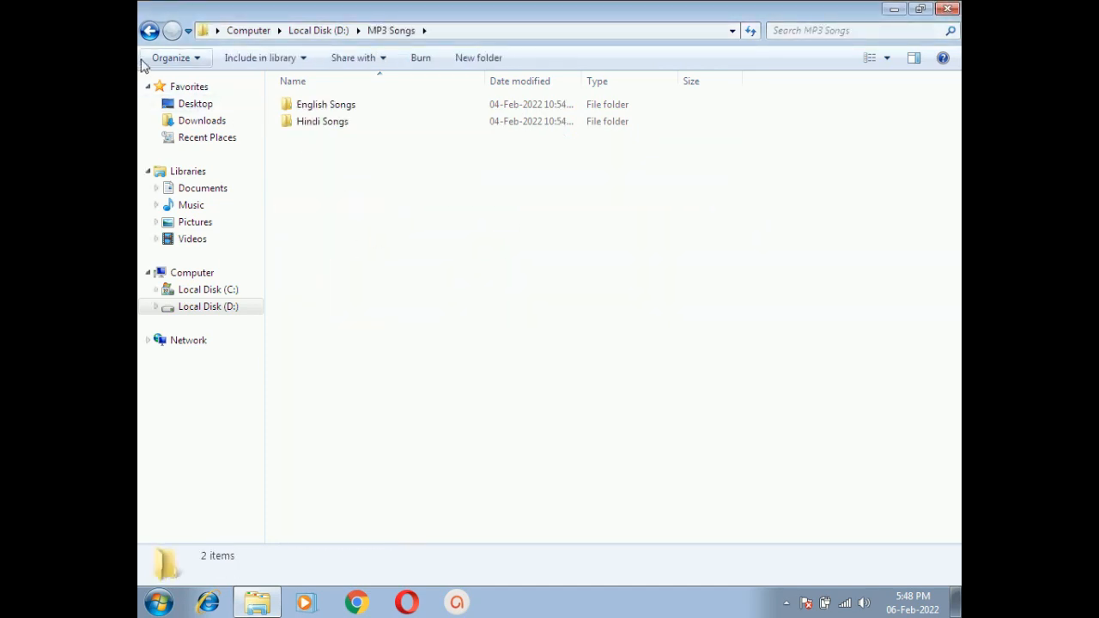
pyautogui.click(149, 30)
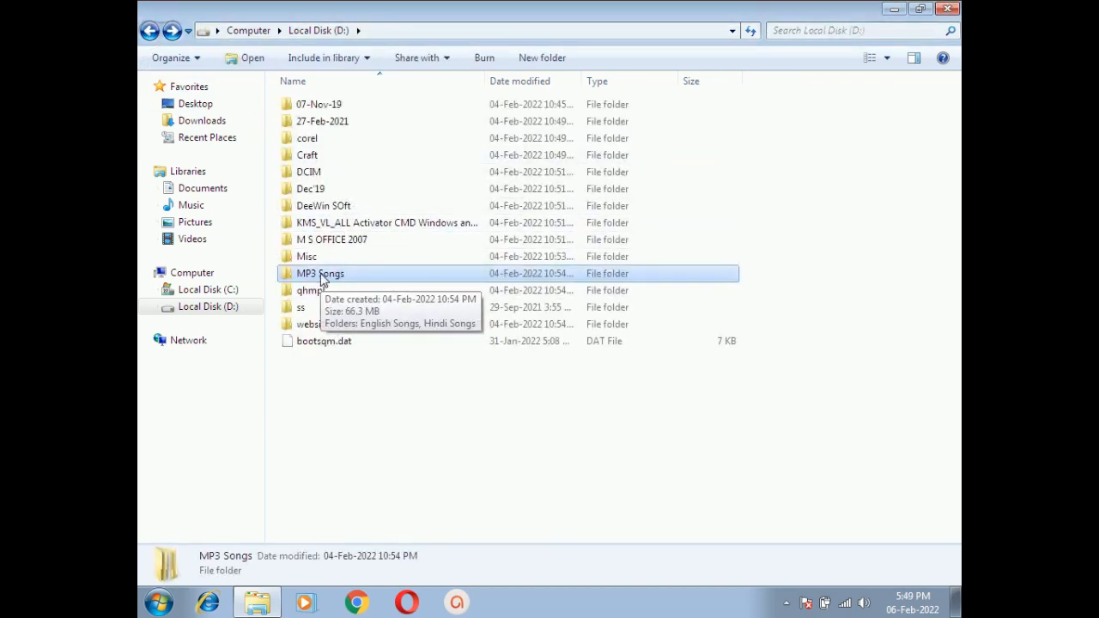
# Turn on folder sharing for the MP3 Songs folder in its advanced sharing settings.
pyautogui.rightClick(321, 276)
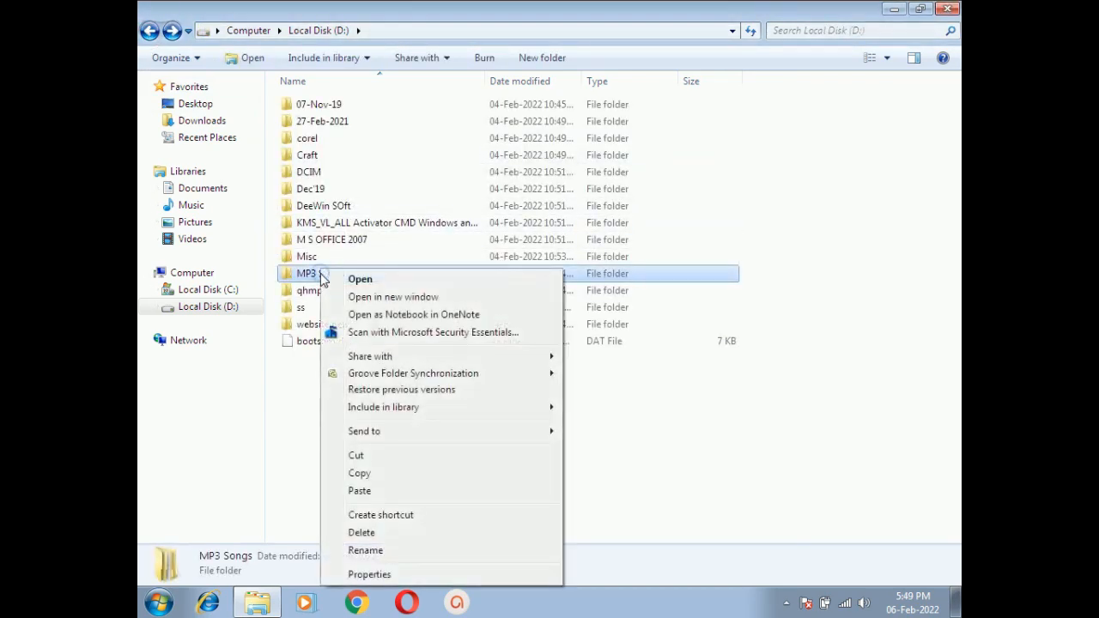
pyautogui.click(378, 574)
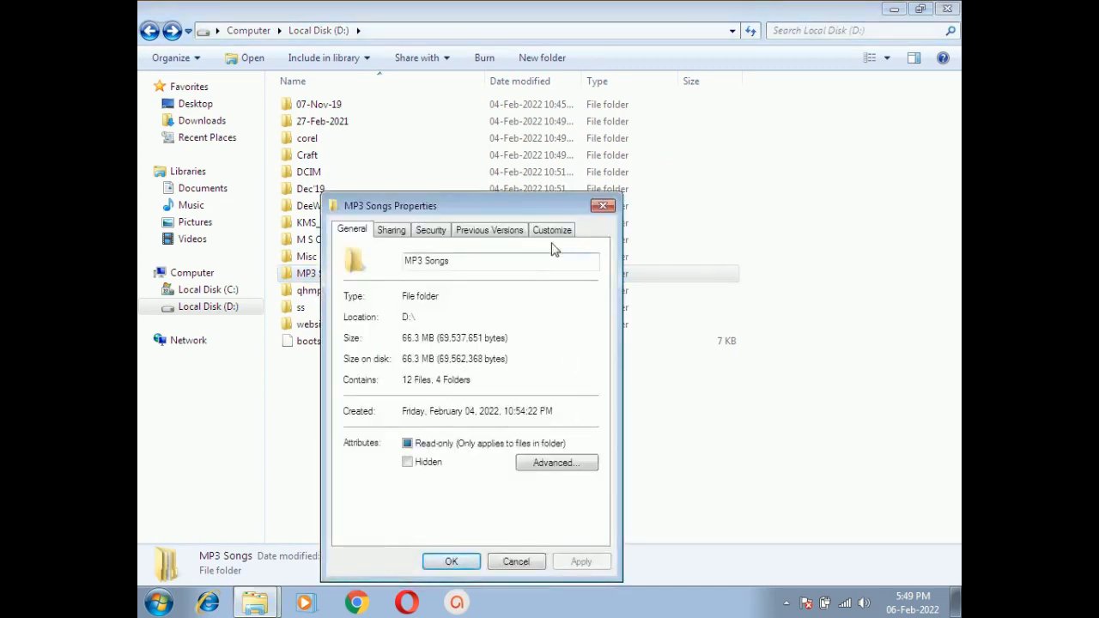
pyautogui.click(391, 230)
pyautogui.moveTo(440, 208); pyautogui.dragTo(511, 137)
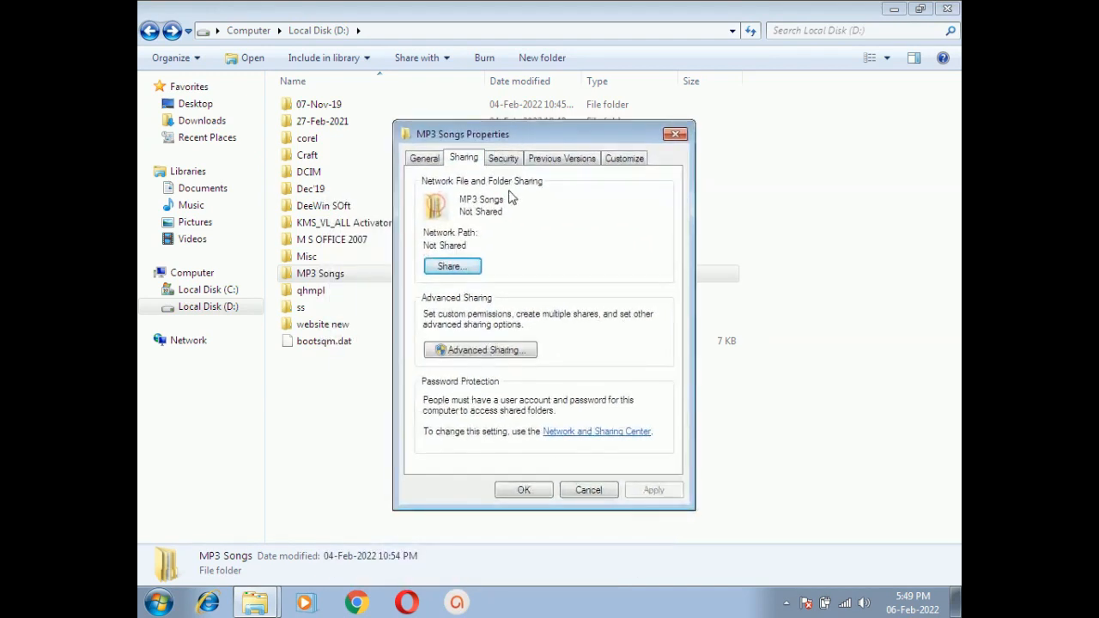
pyautogui.click(472, 356)
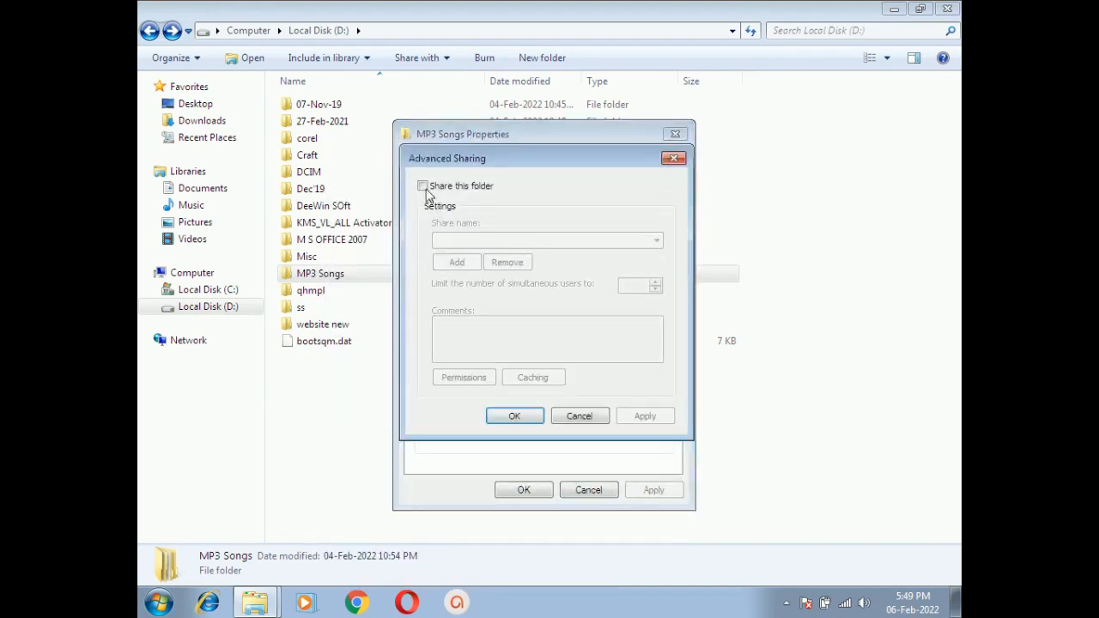
pyautogui.click(422, 187)
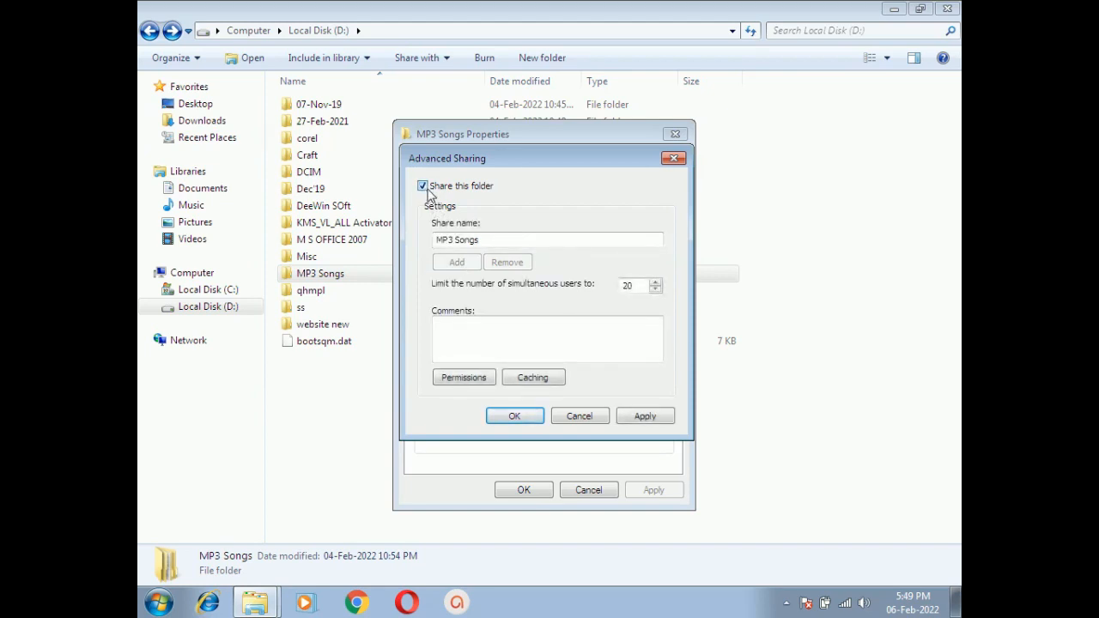
# Check Everyone's permissions on the MP3 Songs share, apply the sharing settings and close the folder's properties.
pyautogui.click(463, 379)
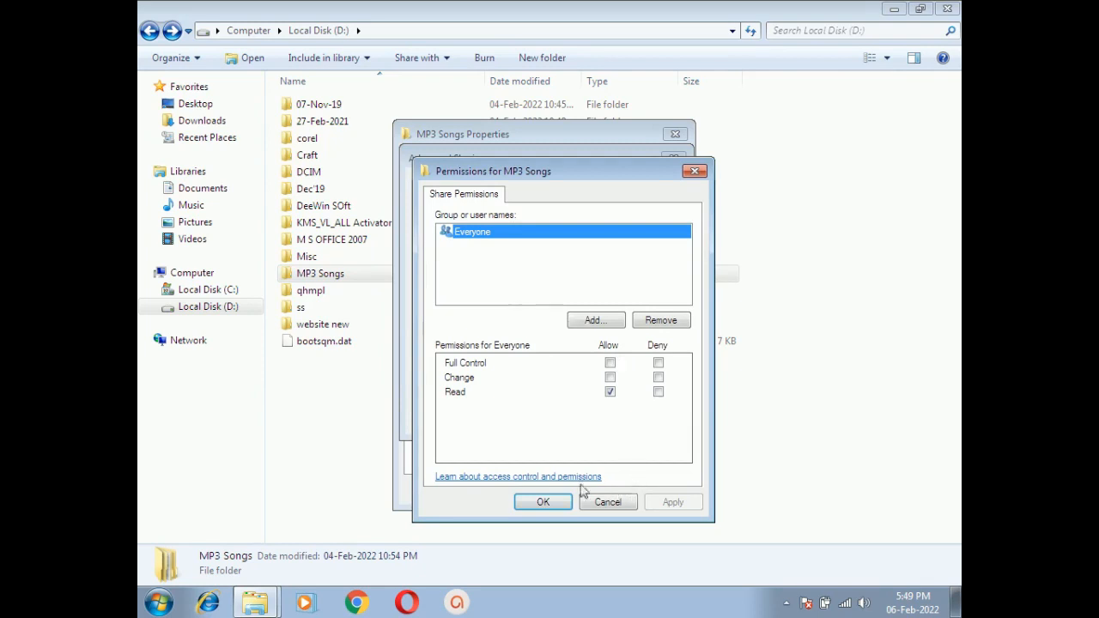
pyautogui.click(608, 502)
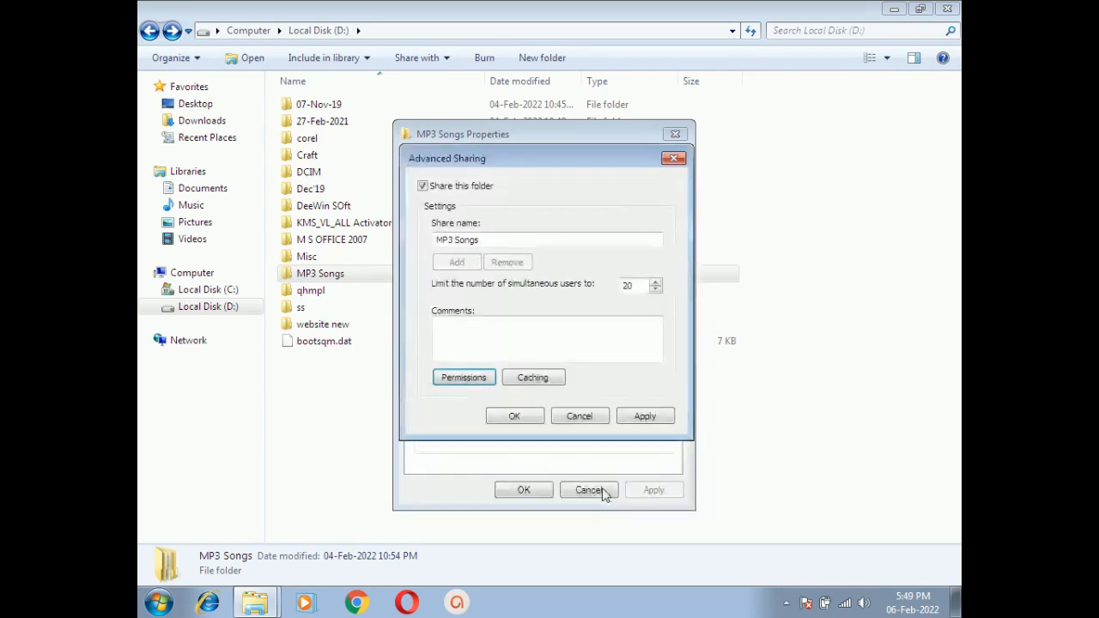
pyautogui.click(646, 417)
pyautogui.click(513, 418)
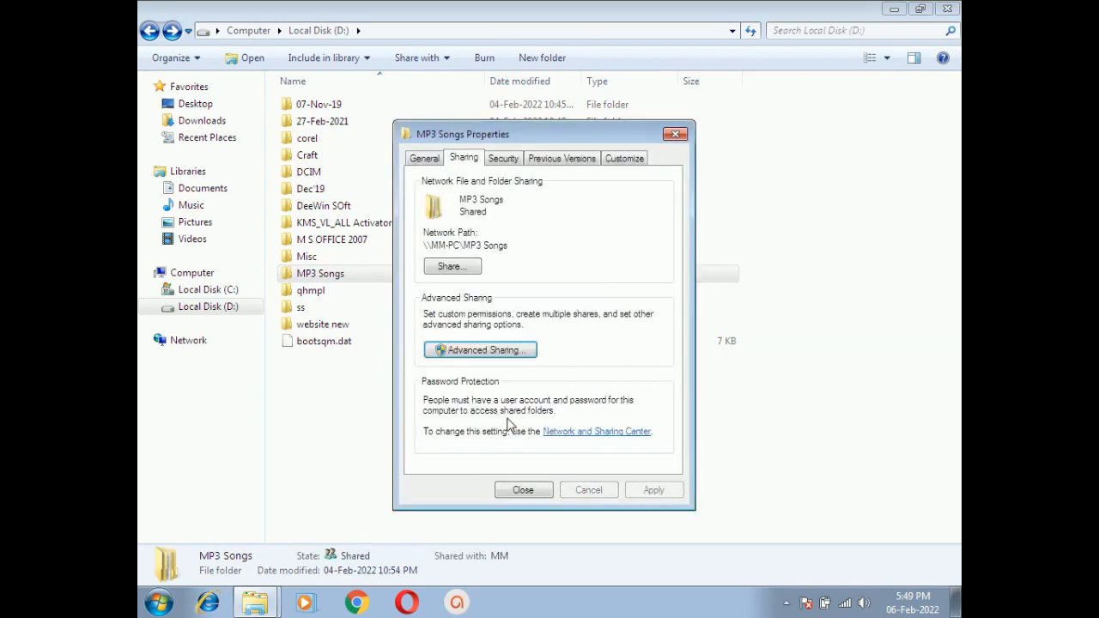
pyautogui.click(521, 490)
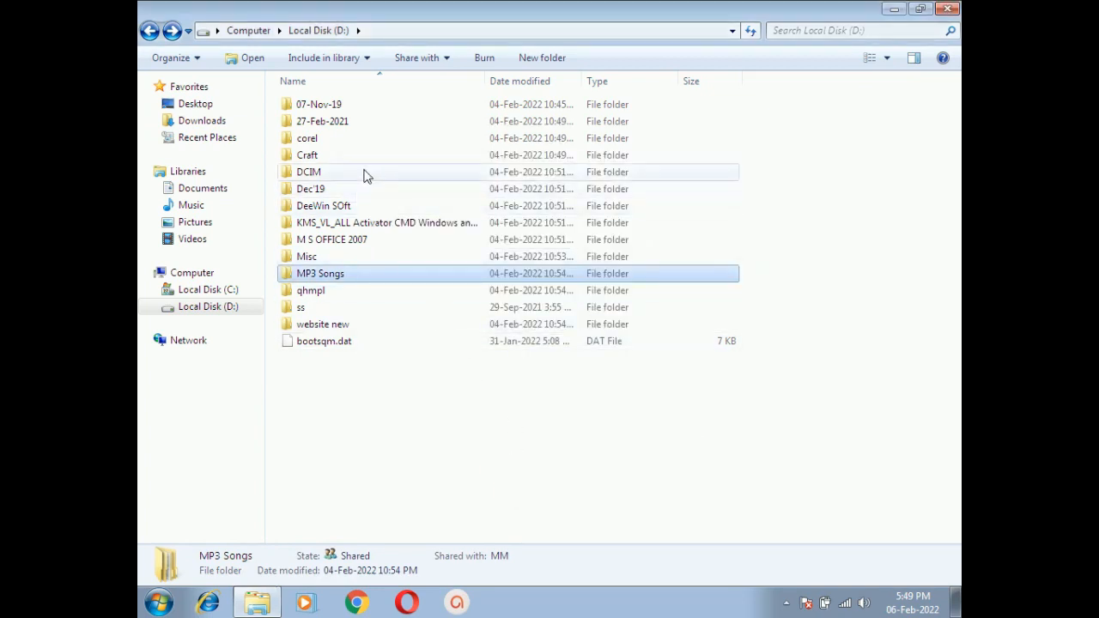
# Return to the drive overview, revisit the shared MP3 Songs folder on Local Disk (D:) and go back.
pyautogui.click(149, 30)
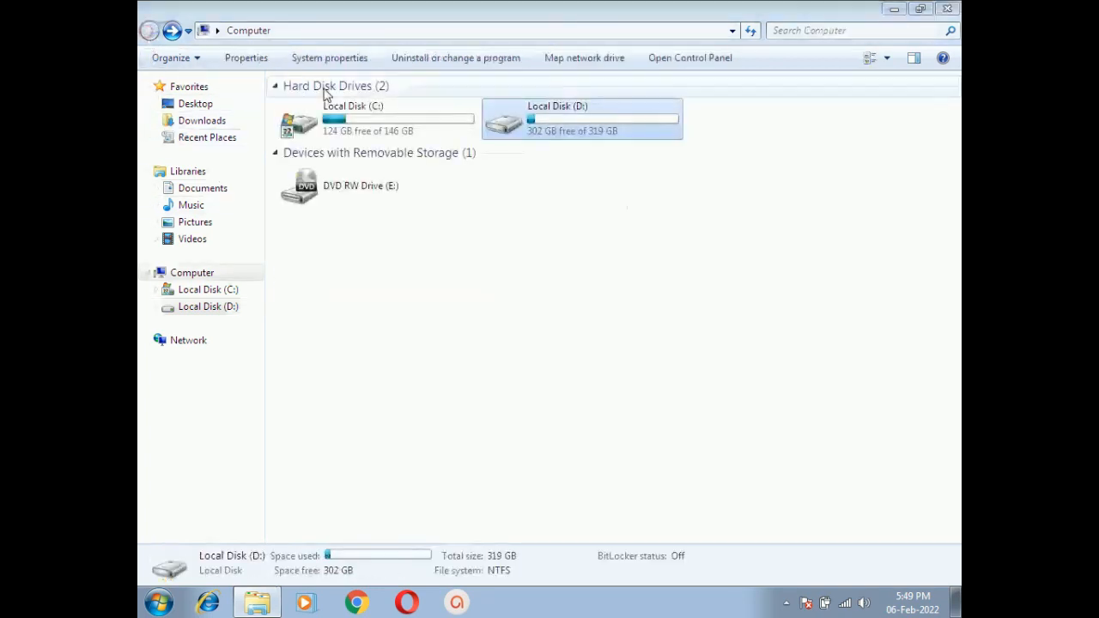
pyautogui.doubleClick(546, 128)
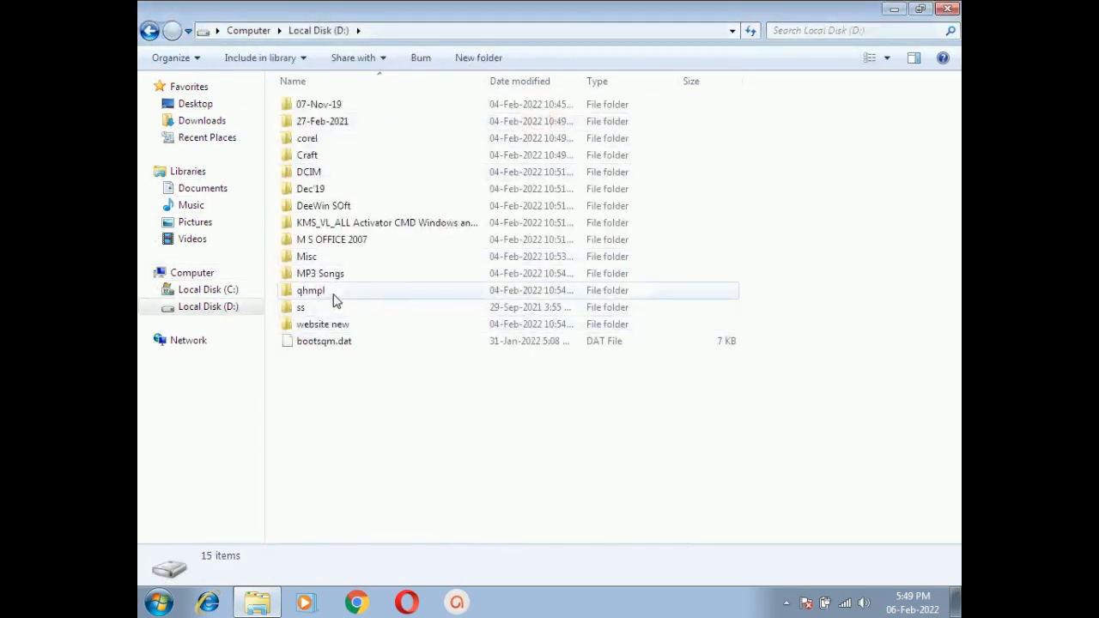
pyautogui.doubleClick(319, 273)
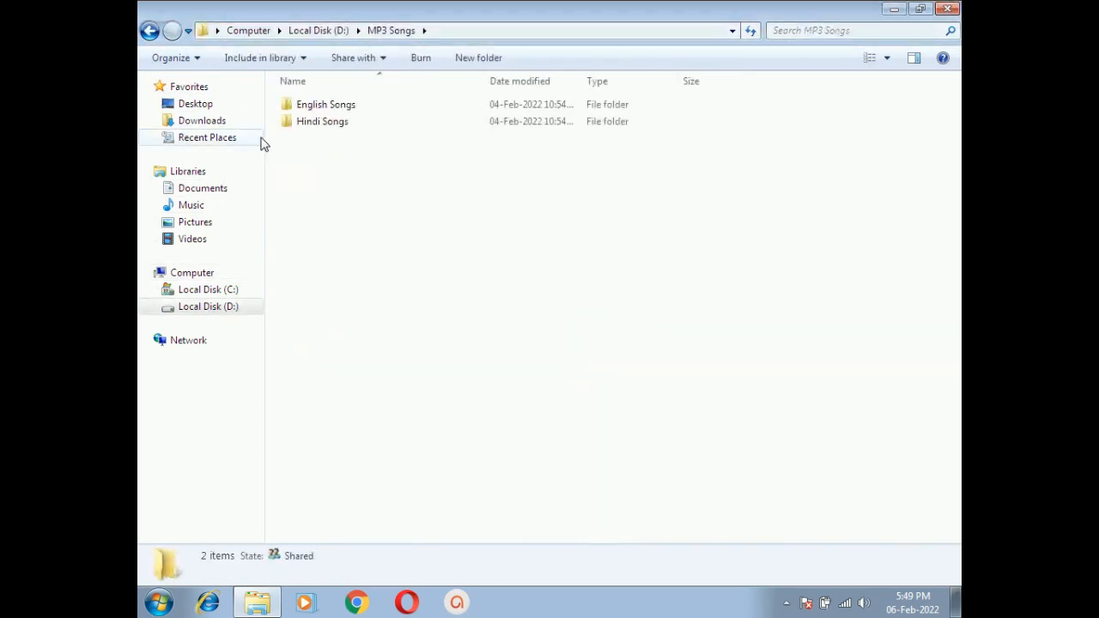
pyautogui.click(149, 30)
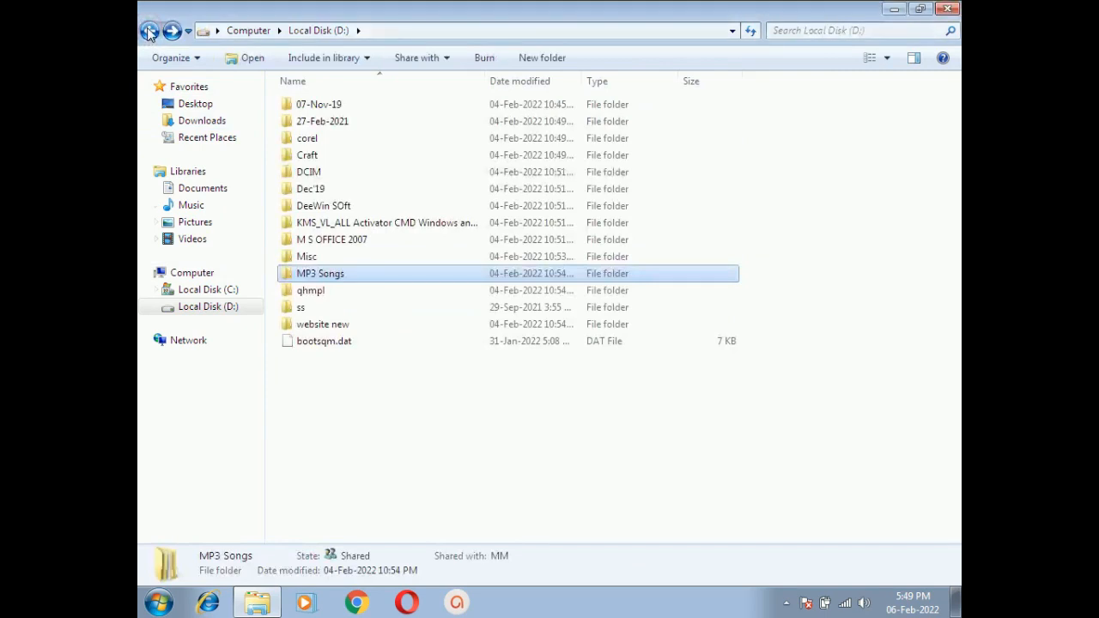
pyautogui.click(149, 30)
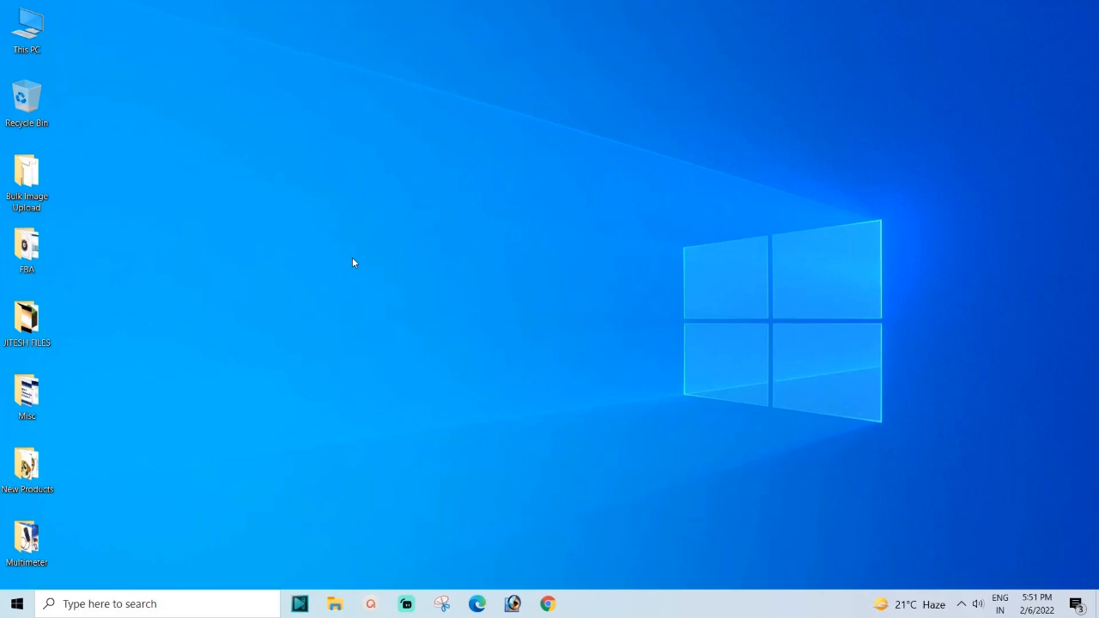
# Check which Wi-Fi network the Windows 10 computer is connected to and close the network list.
pyautogui.click(961, 606)
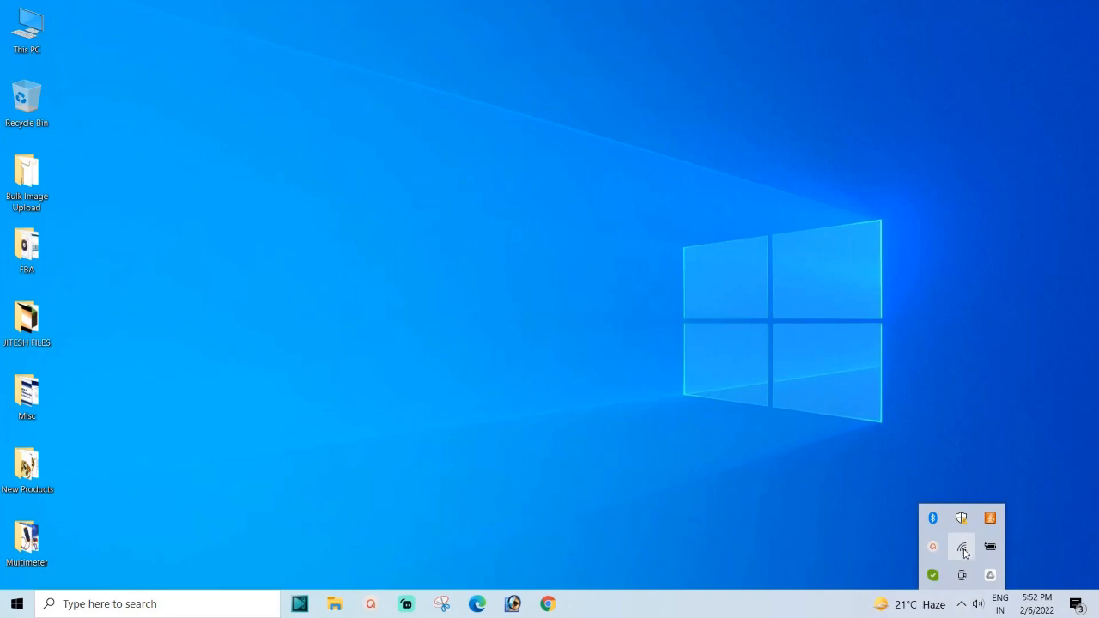
pyautogui.click(964, 552)
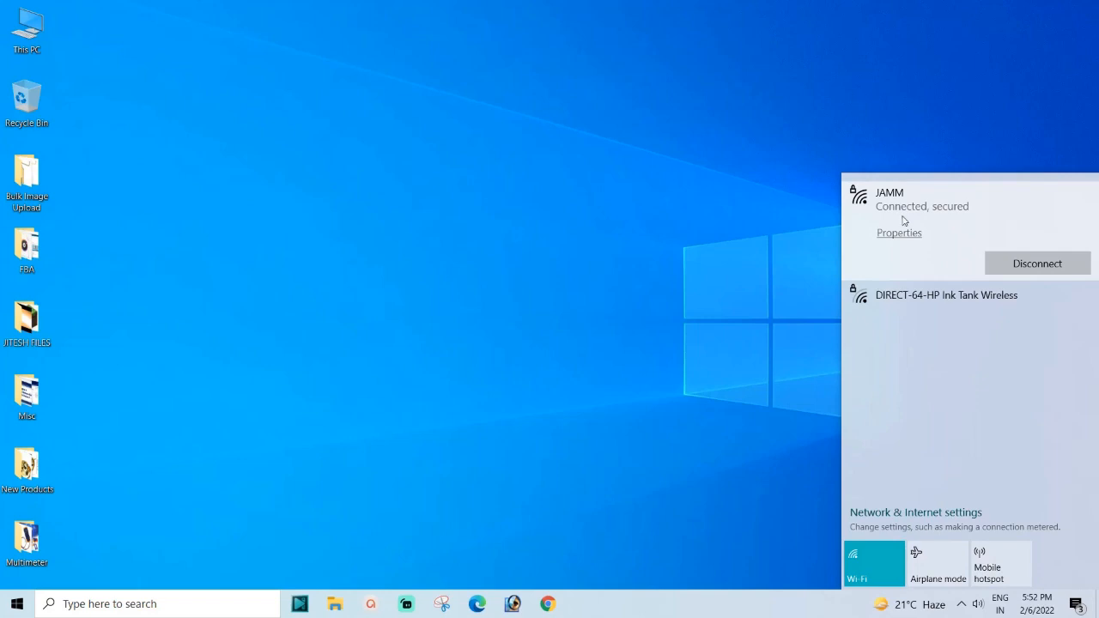
pyautogui.click(763, 211)
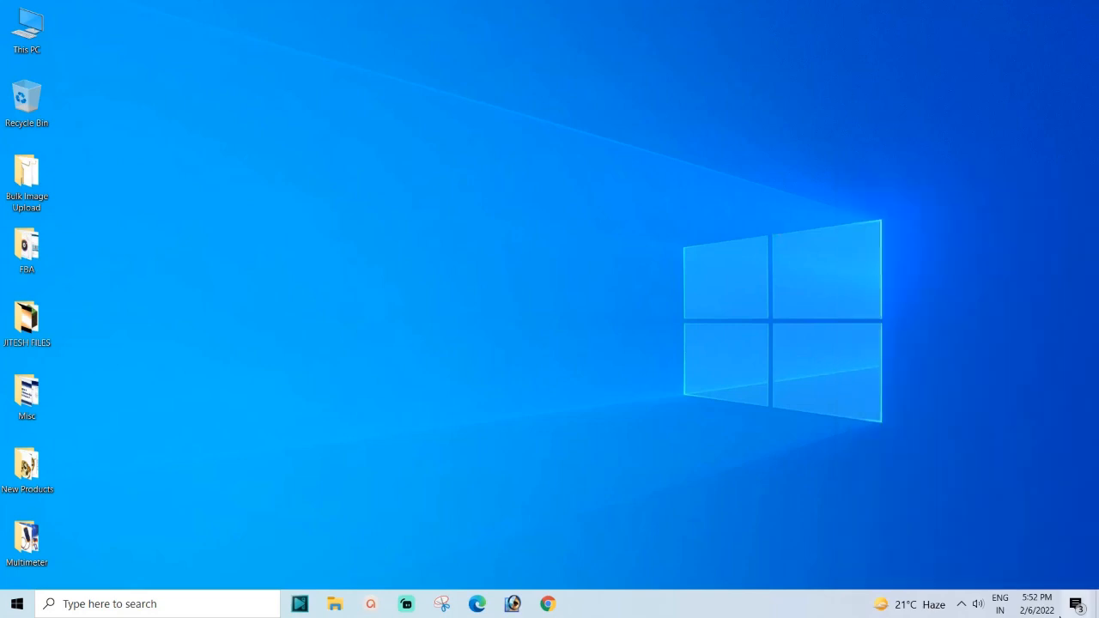
pyautogui.click(962, 605)
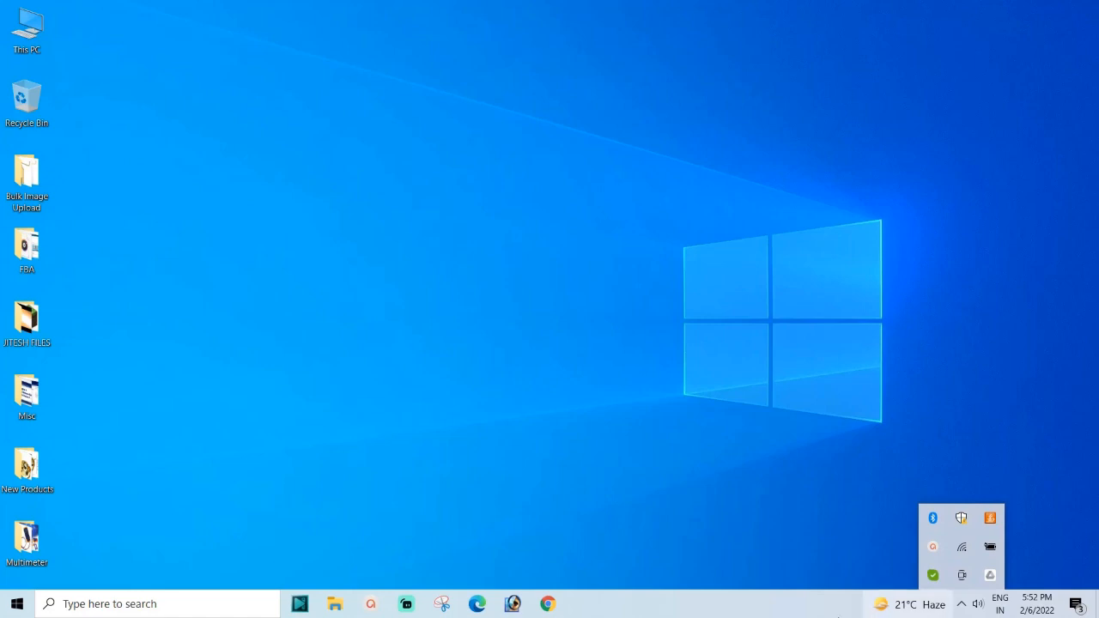
pyautogui.click(359, 407)
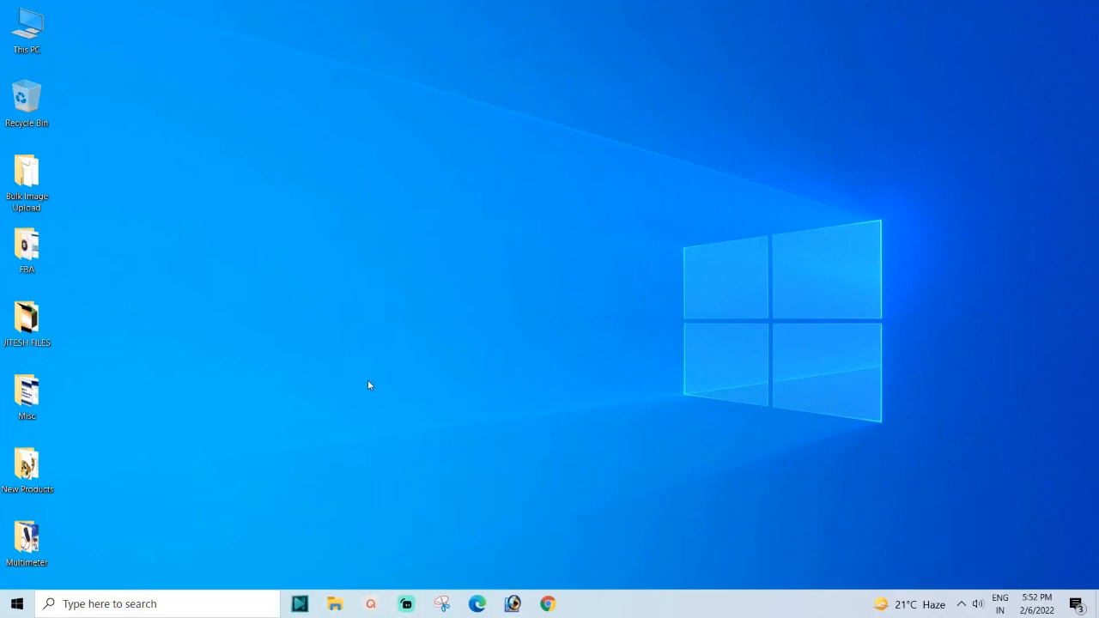
# Run ipconfig in a Command Prompt on the Windows 10 computer to check its IPv4 address, and close the prompt.
pyautogui.press('super+r')
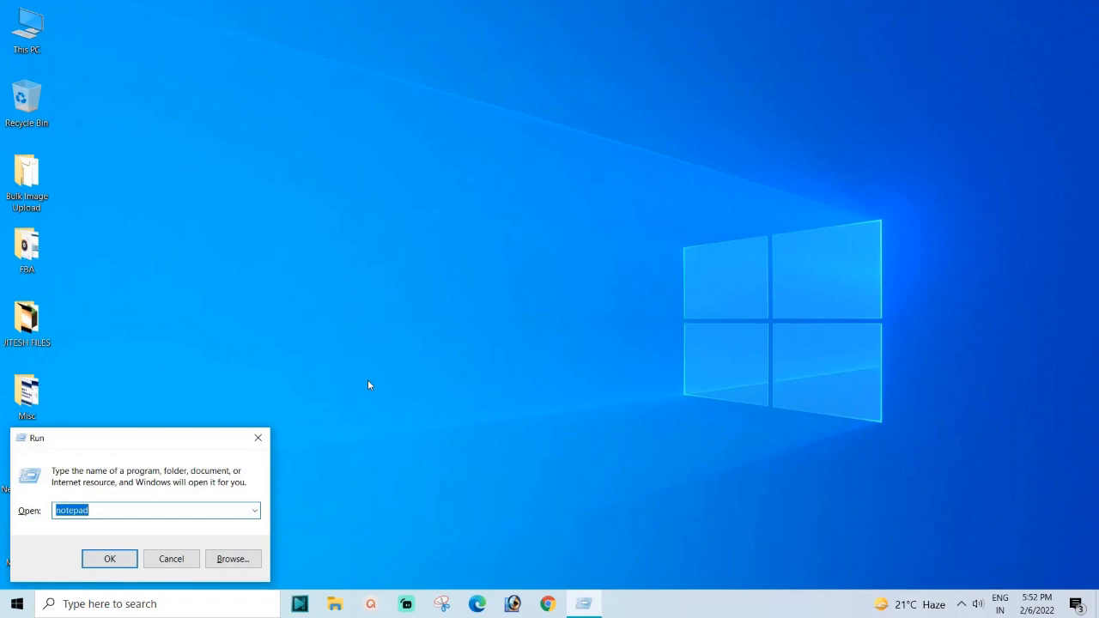
pyautogui.write('cmd')
pyautogui.press('Return')
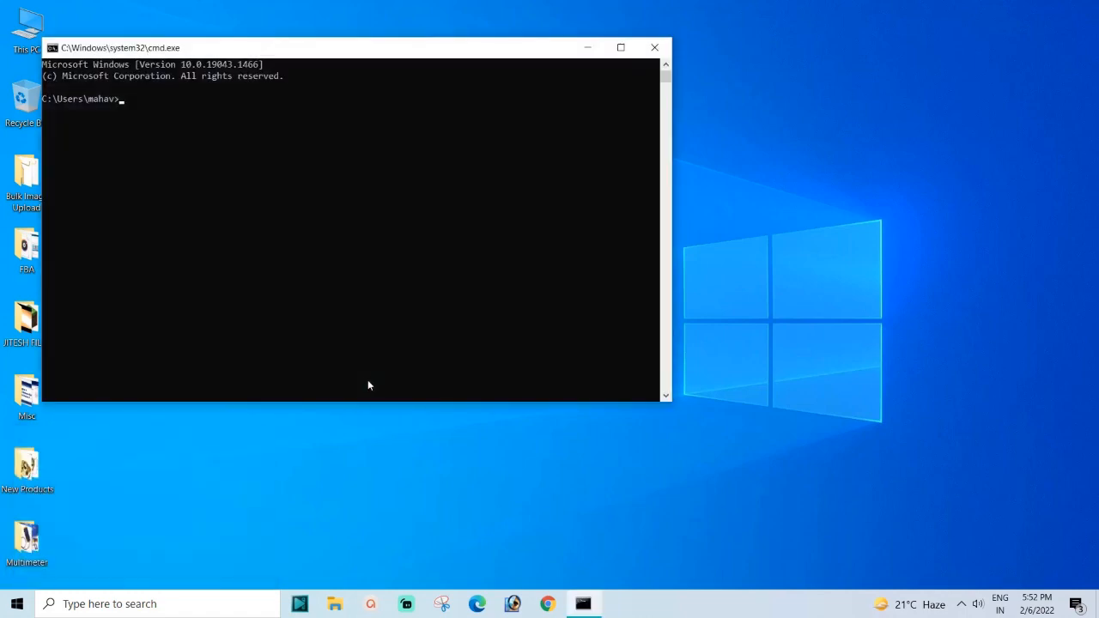
pyautogui.write('ipconfig')
pyautogui.press('Return')
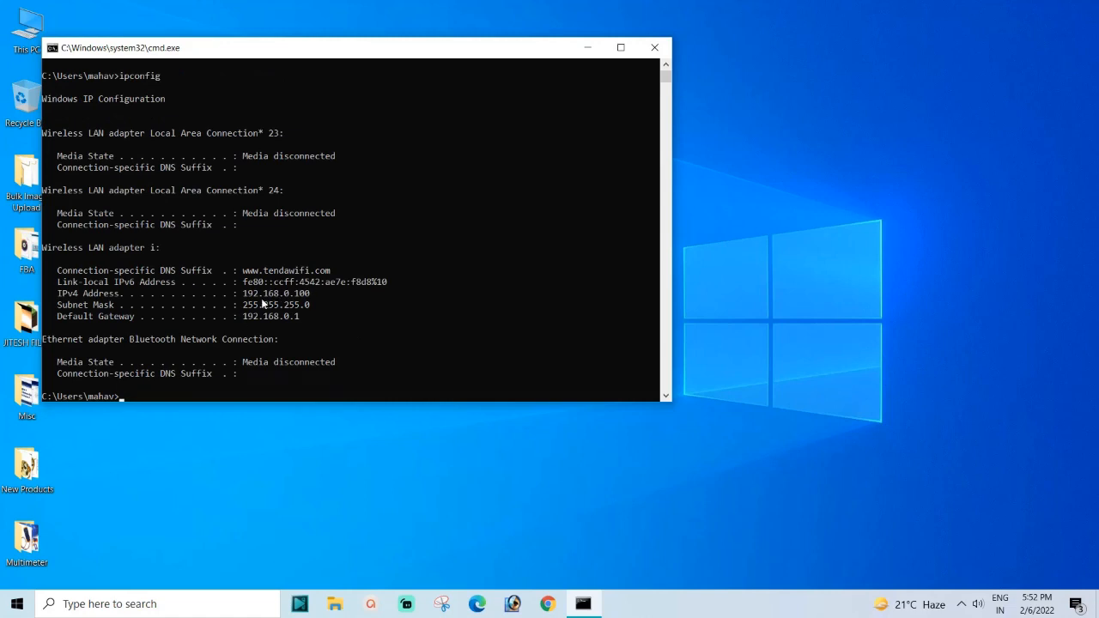
pyautogui.click(260, 293)
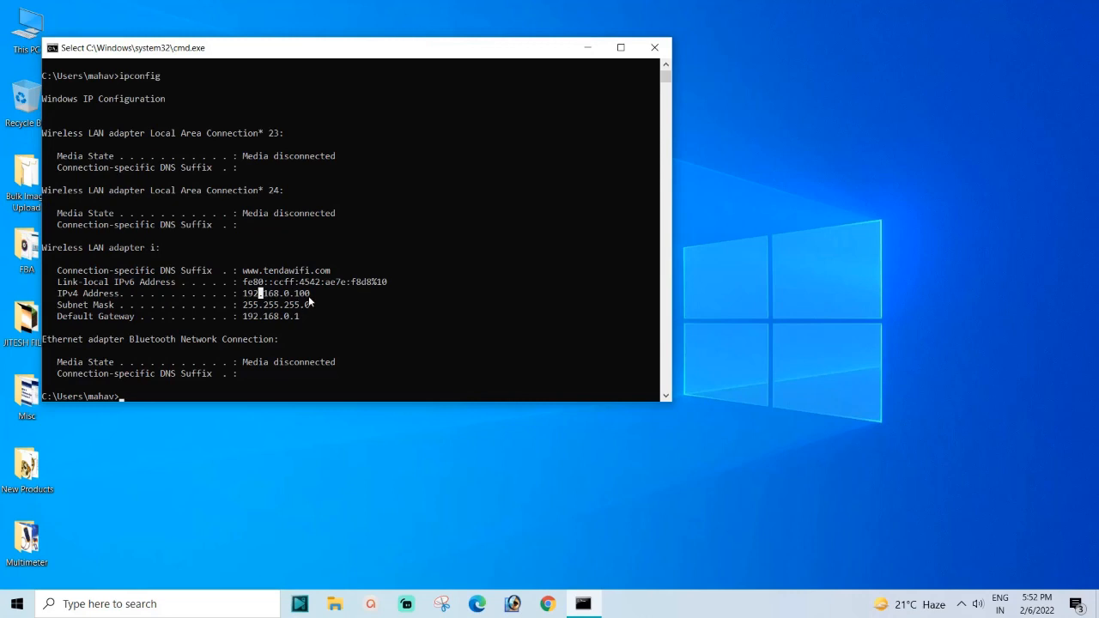
pyautogui.click(656, 49)
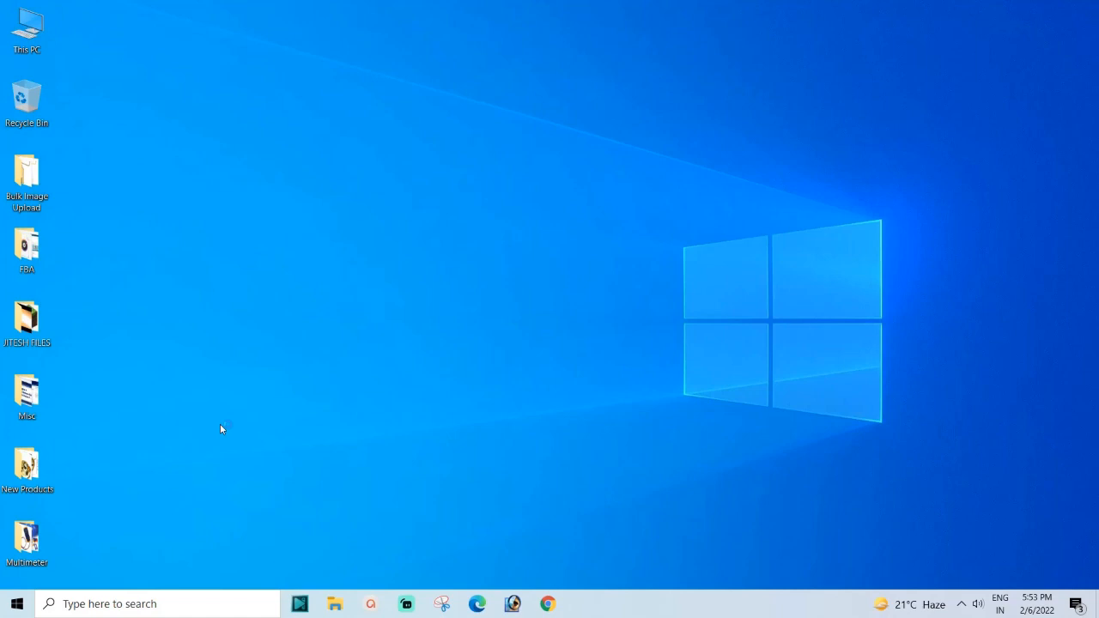
# Open the Windows 7 computer's shared resources from the Run dialog using the network path \\192.168.0.106.
pyautogui.press('super+r')
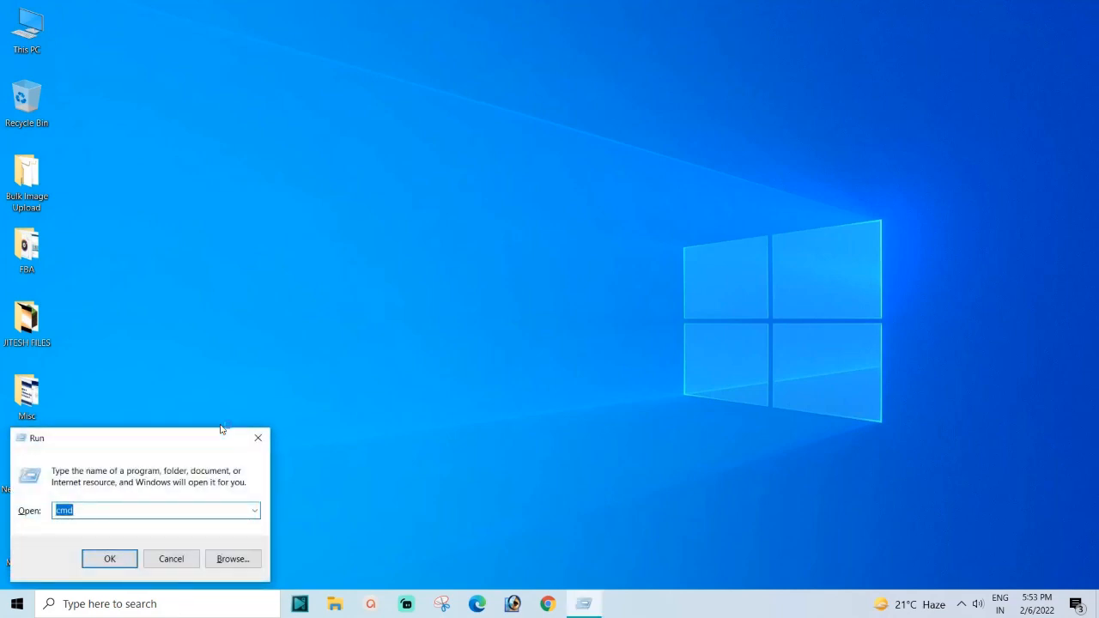
pyautogui.write('\\\\')
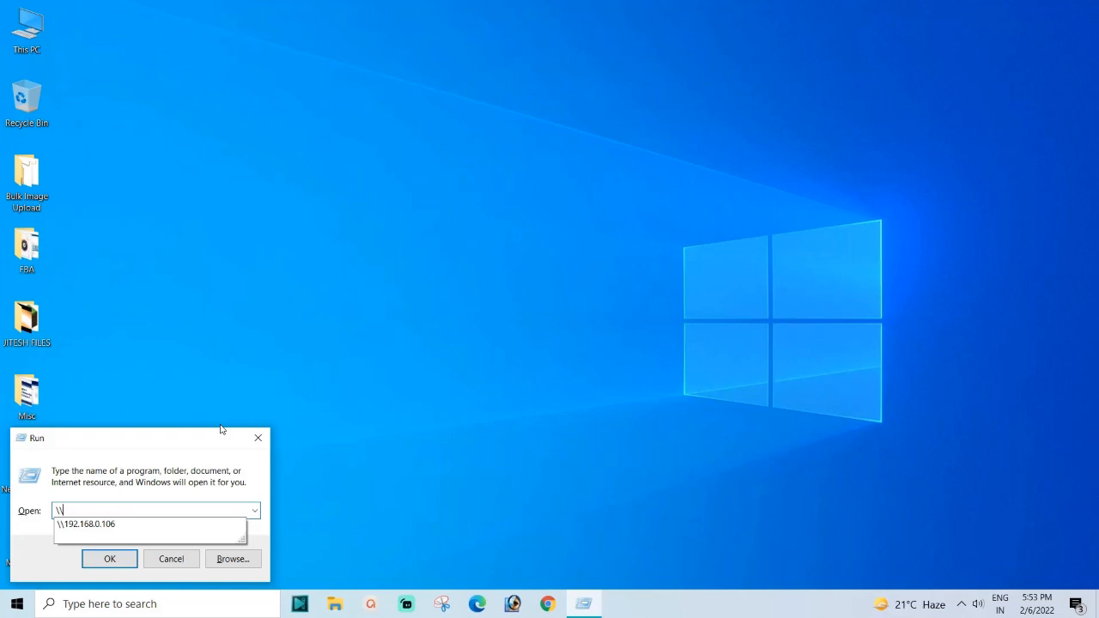
pyautogui.write('192.168.0.106')
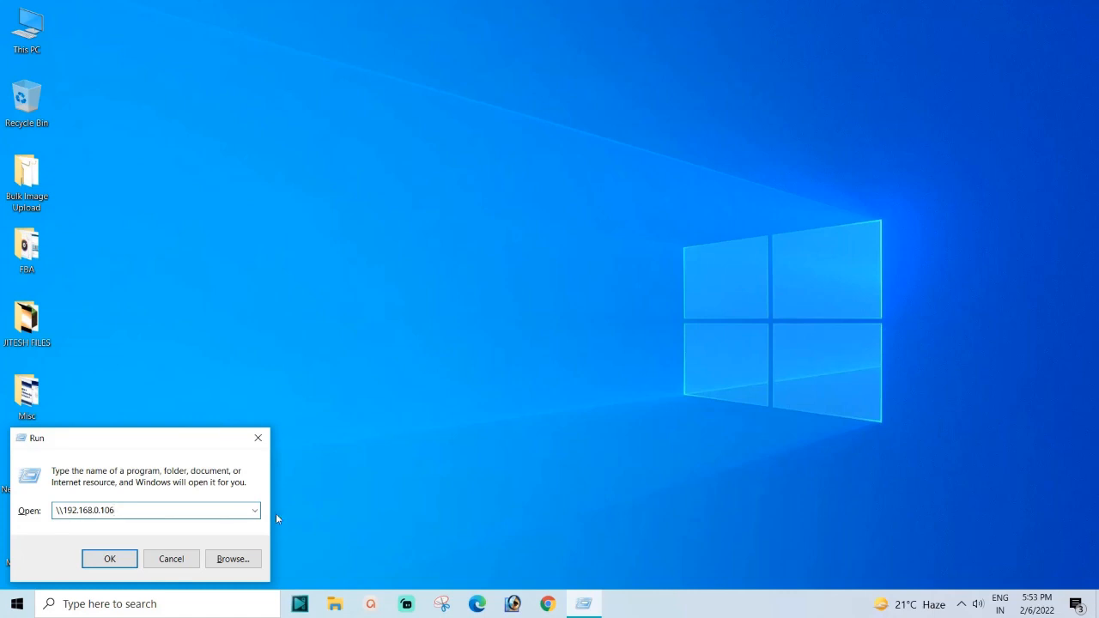
pyautogui.click(99, 562)
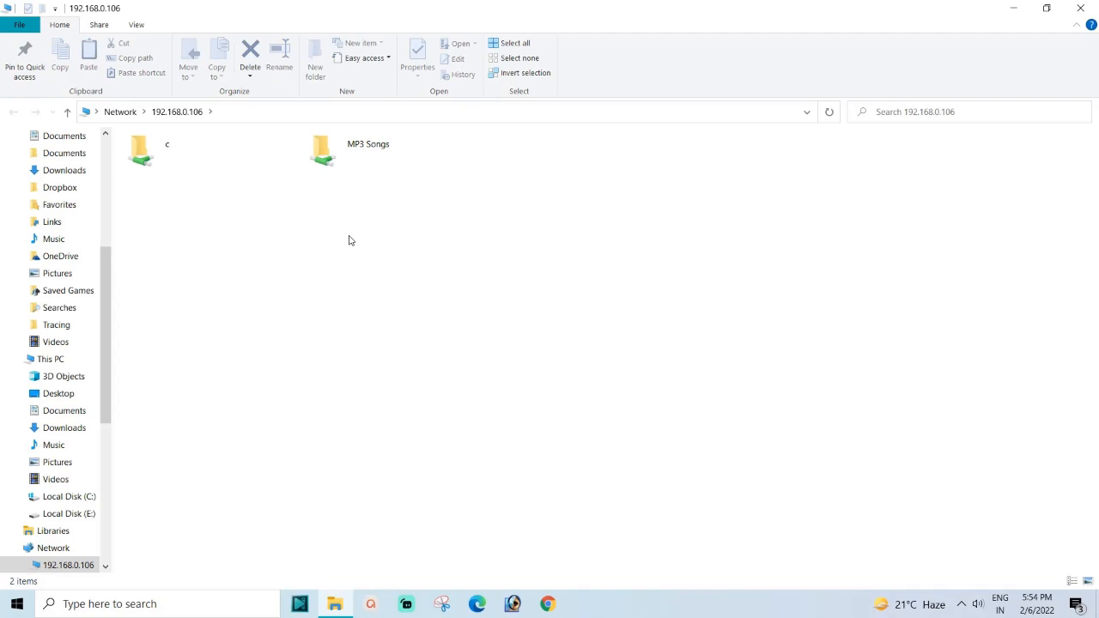
# Look through the c and MP3 Songs shares on 192.168.0.106, ending in the c share.
pyautogui.doubleClick(172, 153)
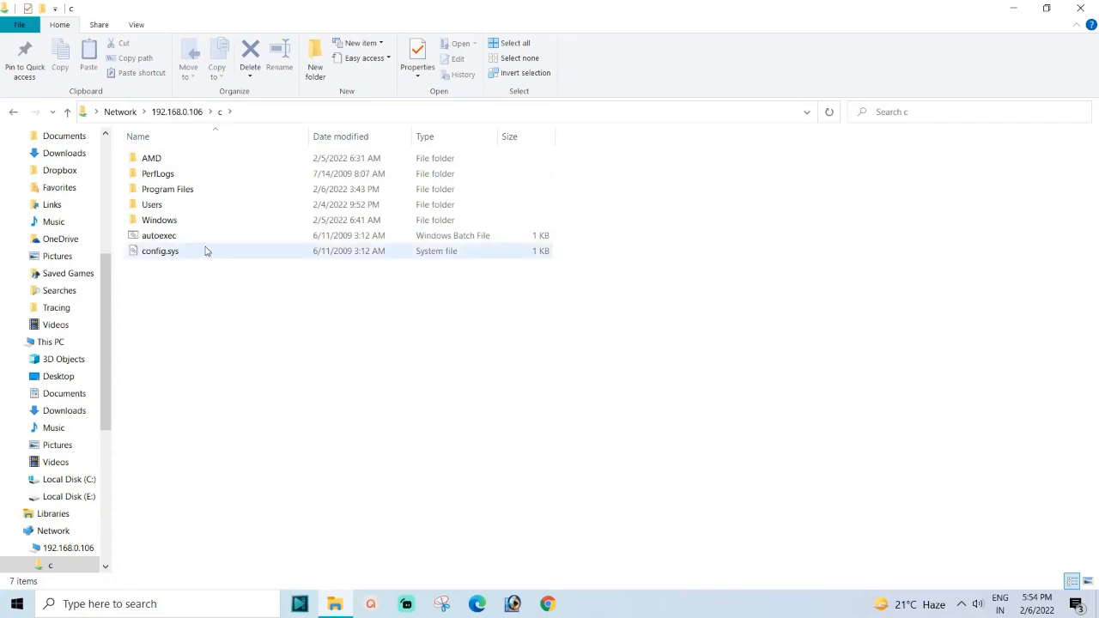
pyautogui.click(14, 115)
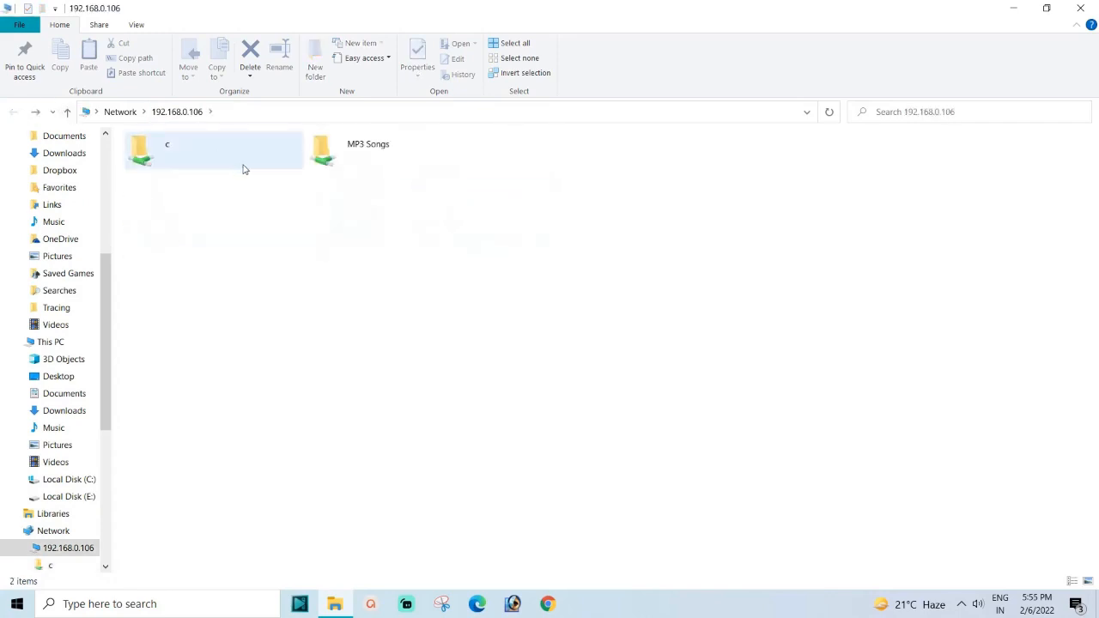
pyautogui.doubleClick(353, 153)
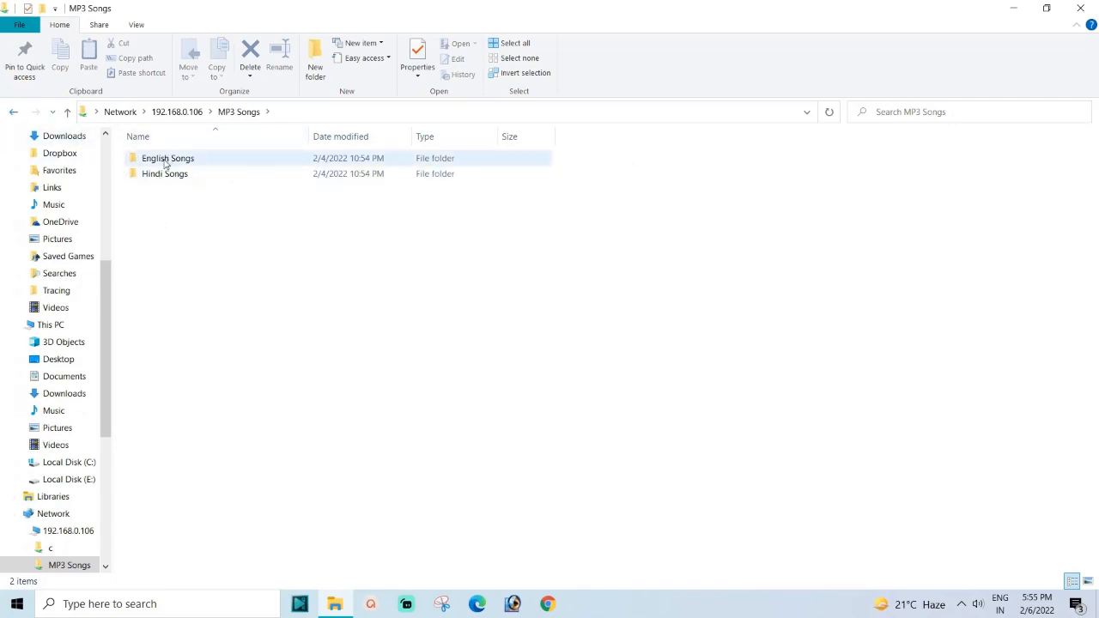
pyautogui.click(13, 112)
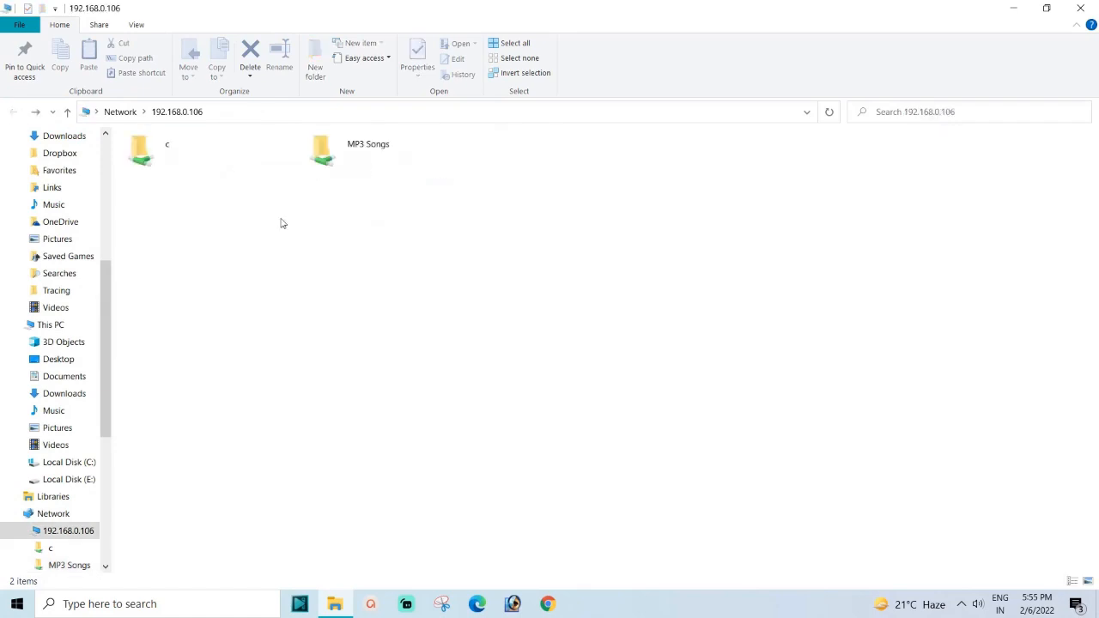
pyautogui.doubleClick(175, 145)
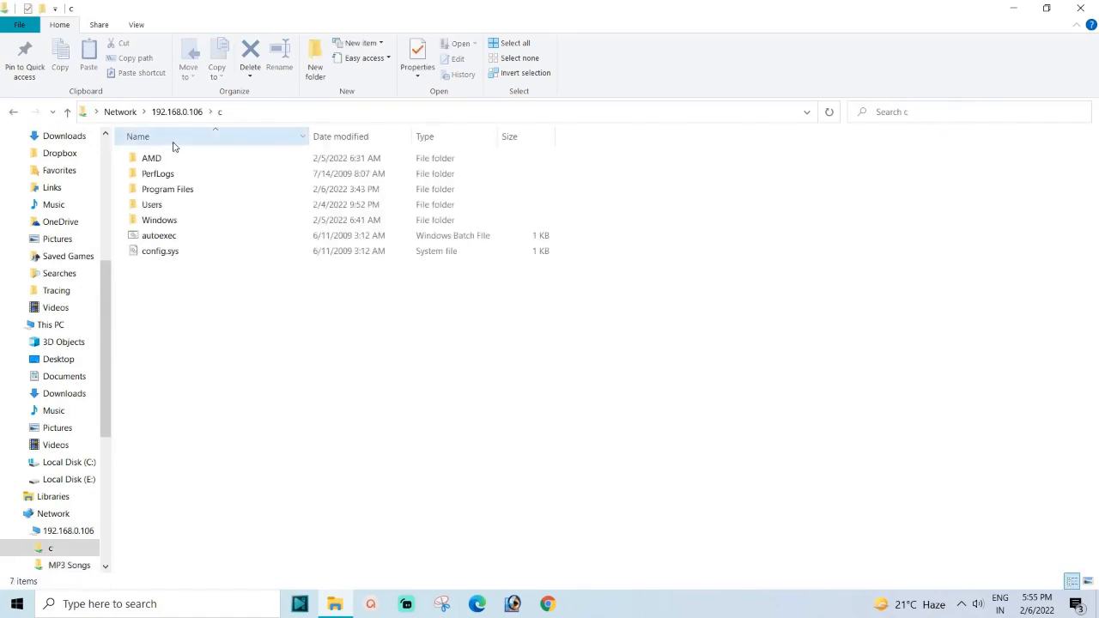
# Try to create a new folder in the root of the shared c drive.
pyautogui.rightClick(168, 287)
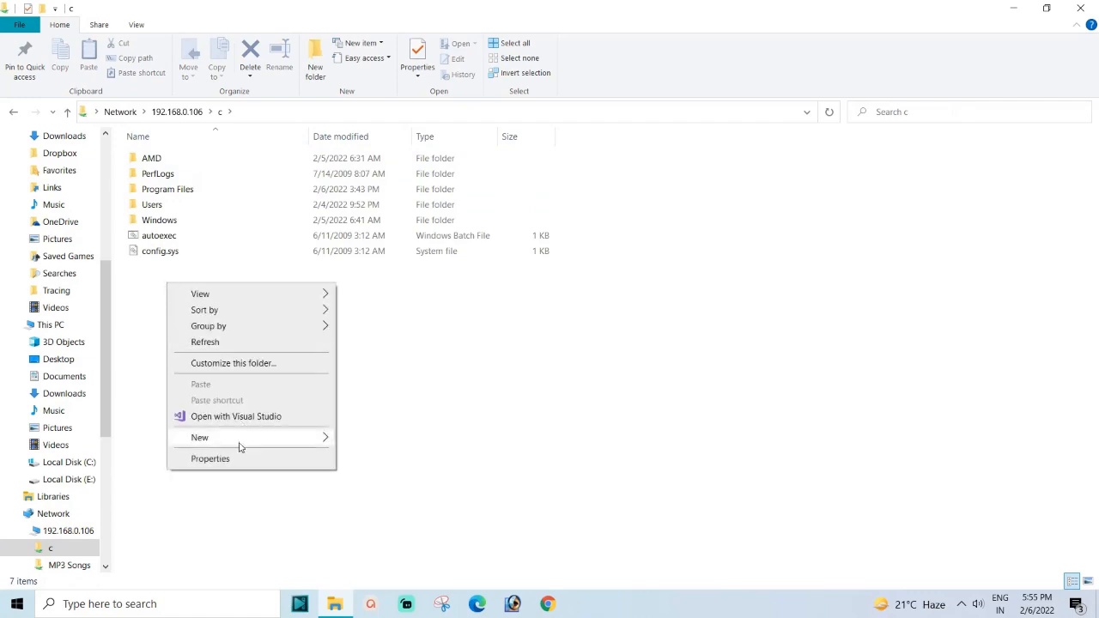
pyautogui.moveTo(287, 437)
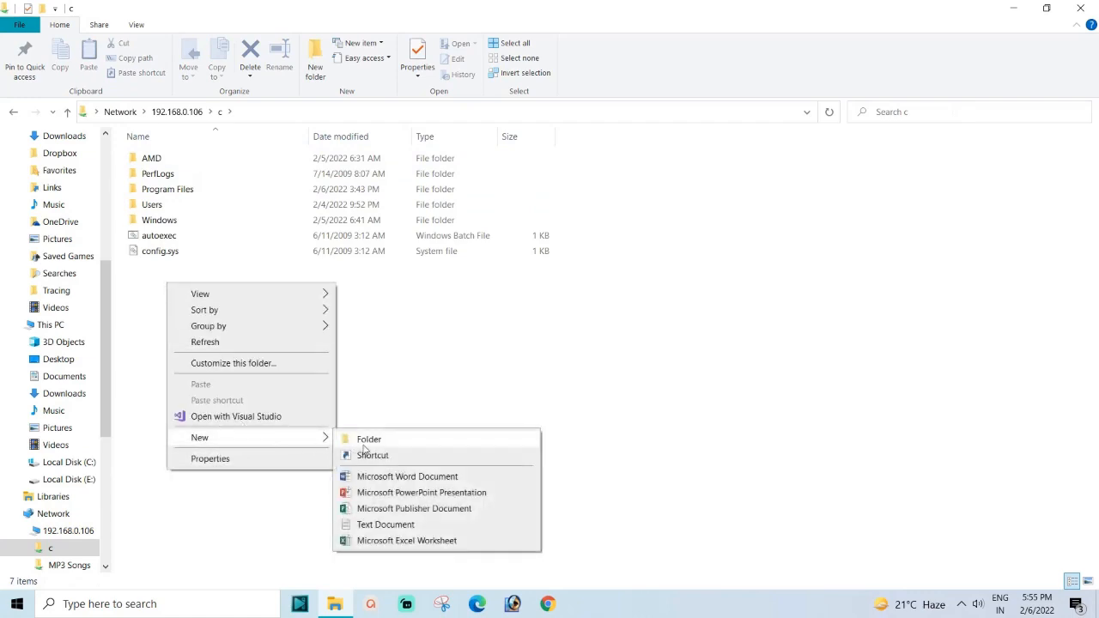
pyautogui.click(358, 436)
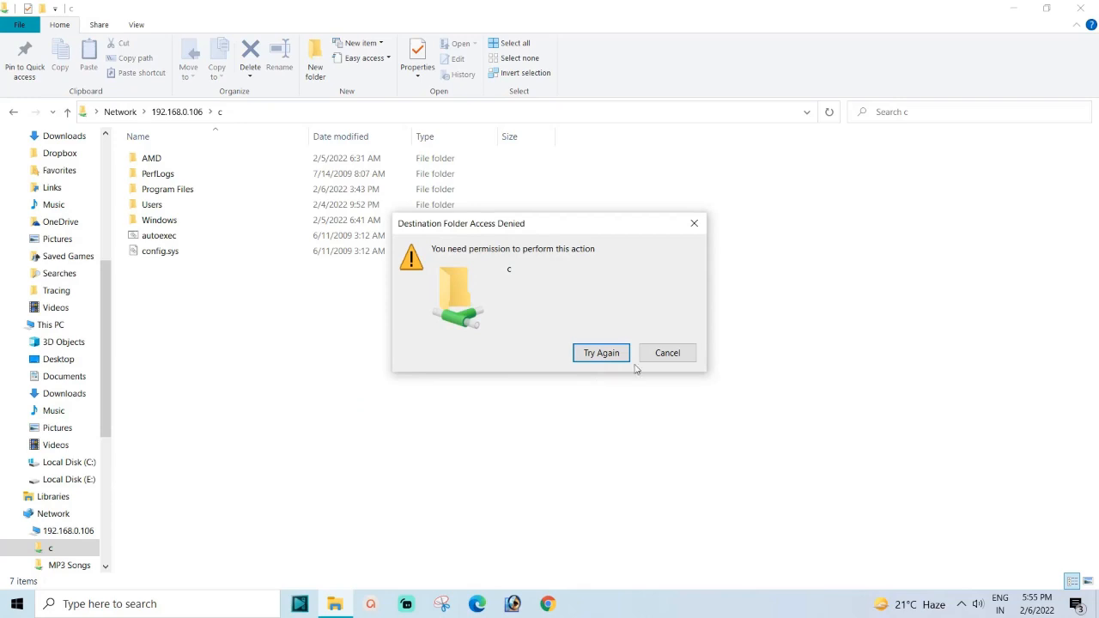
pyautogui.click(688, 359)
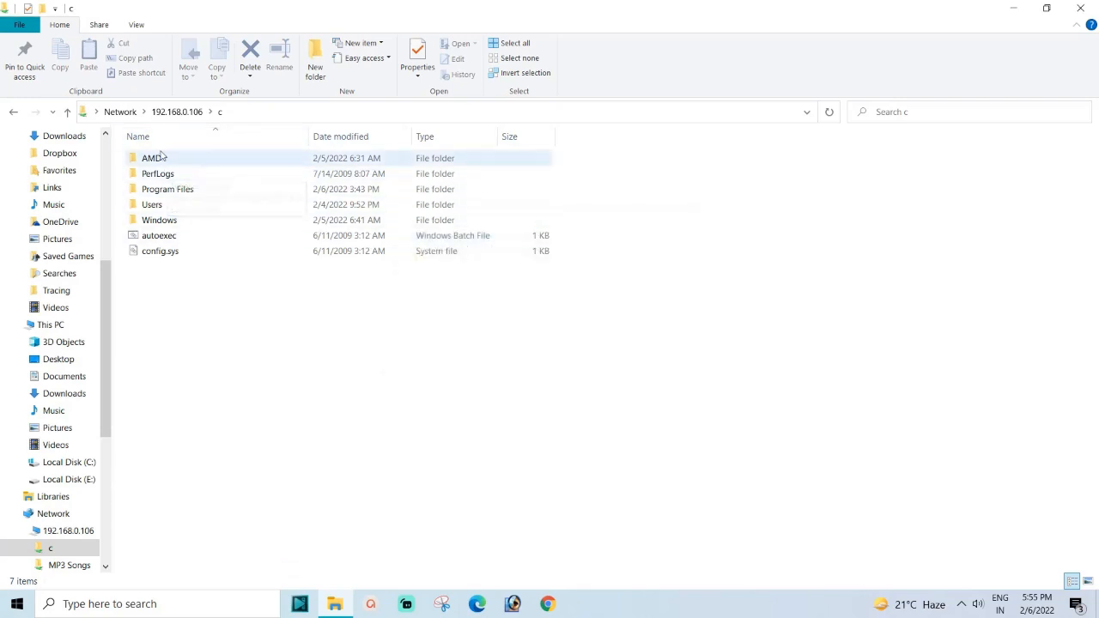
# Try to permanently delete the AMD folder from the shared c drive.
pyautogui.rightClick(154, 163)
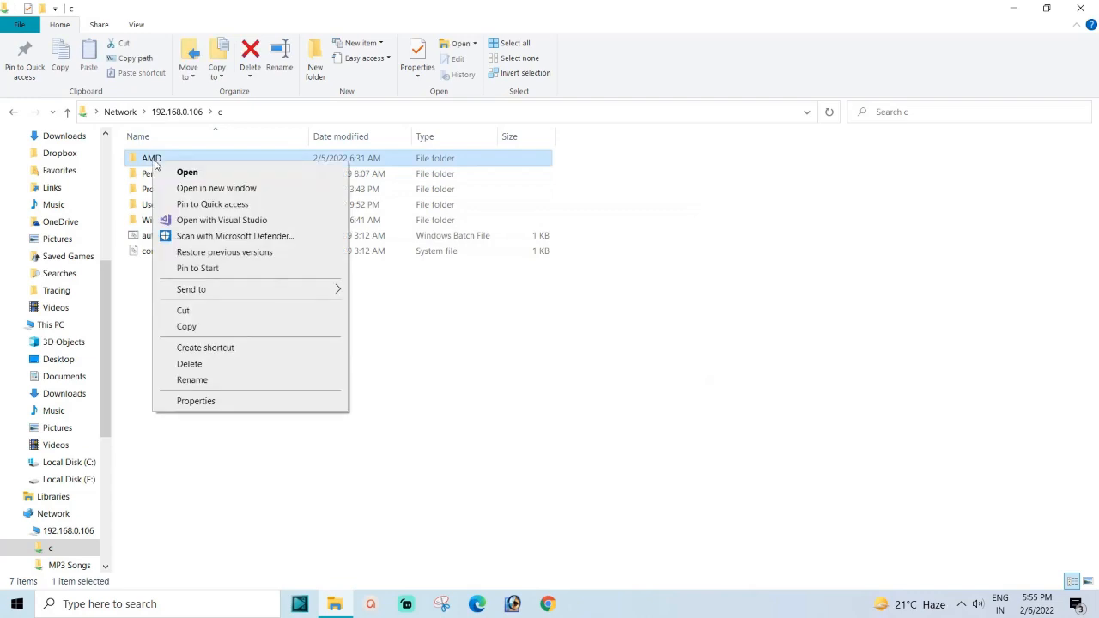
pyautogui.click(203, 364)
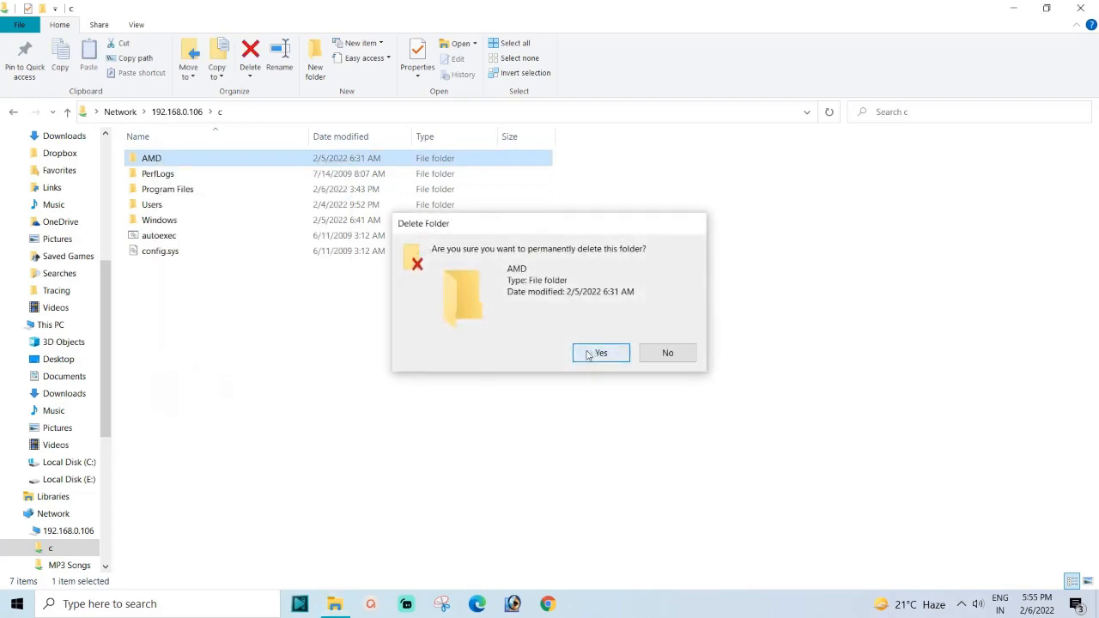
pyautogui.click(600, 352)
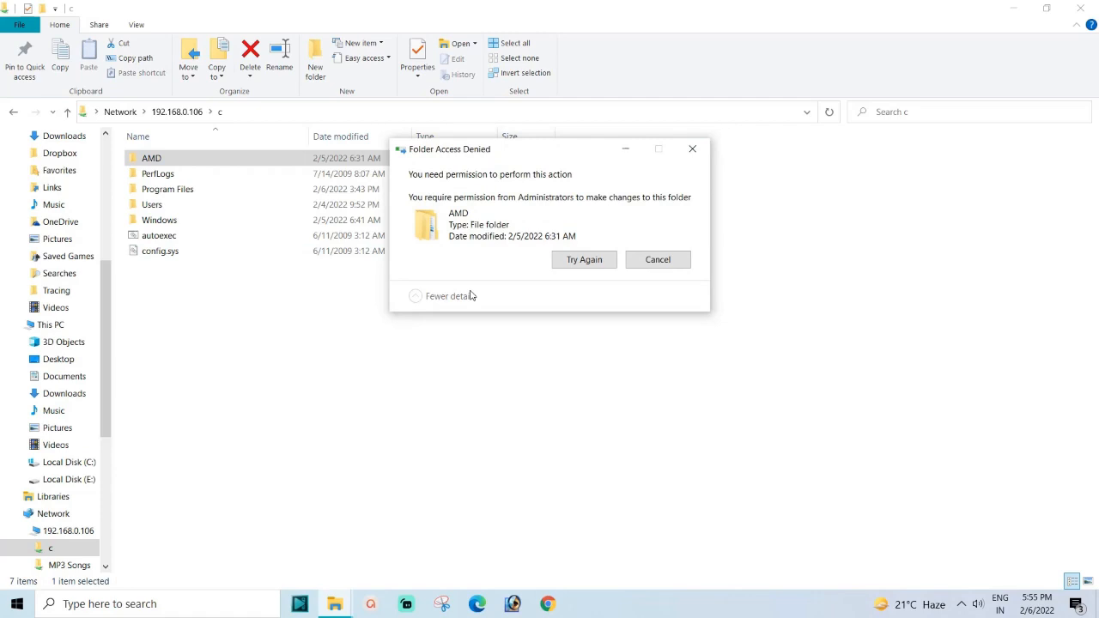
pyautogui.click(657, 261)
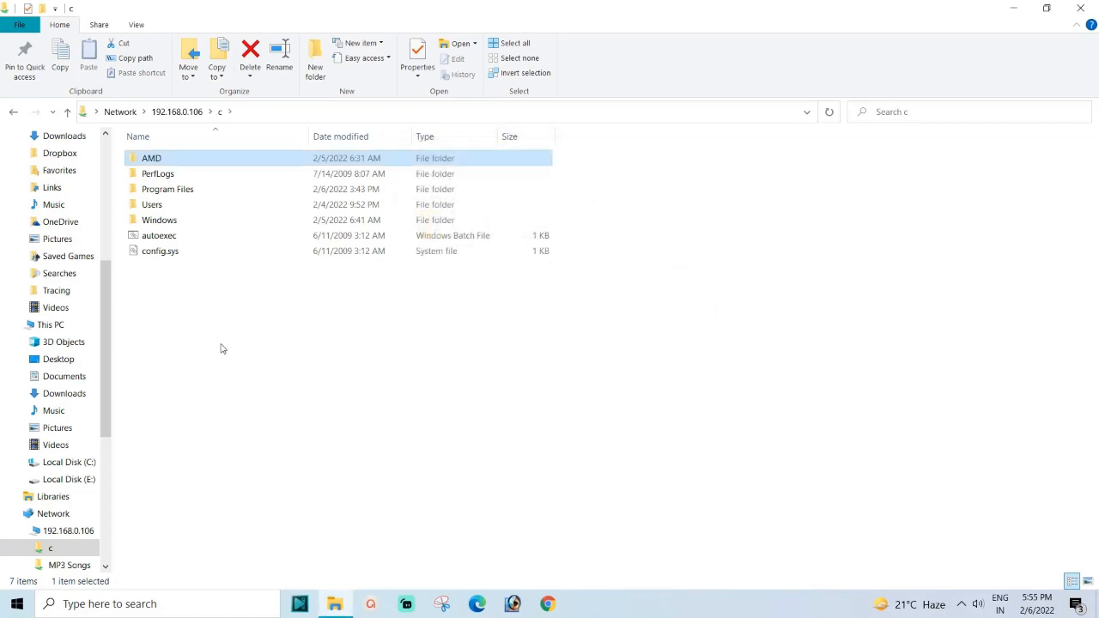
# Copy the Data Transfer Part-1 video from Users > MM > Desktop on the c share and paste it onto the local desktop.
pyautogui.doubleClick(155, 206)
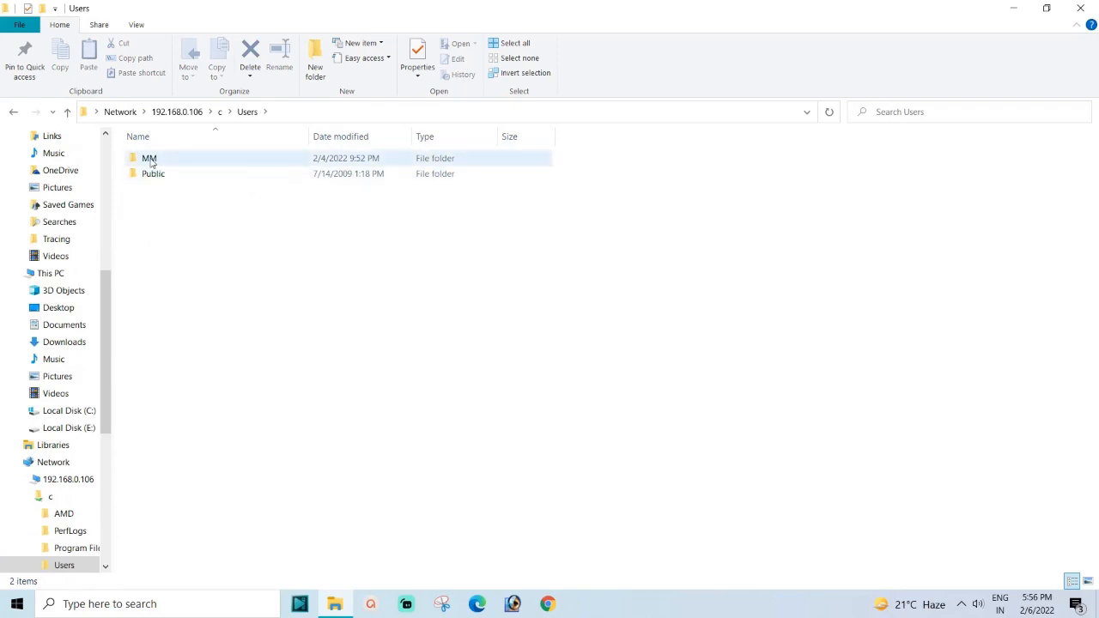
pyautogui.doubleClick(150, 161)
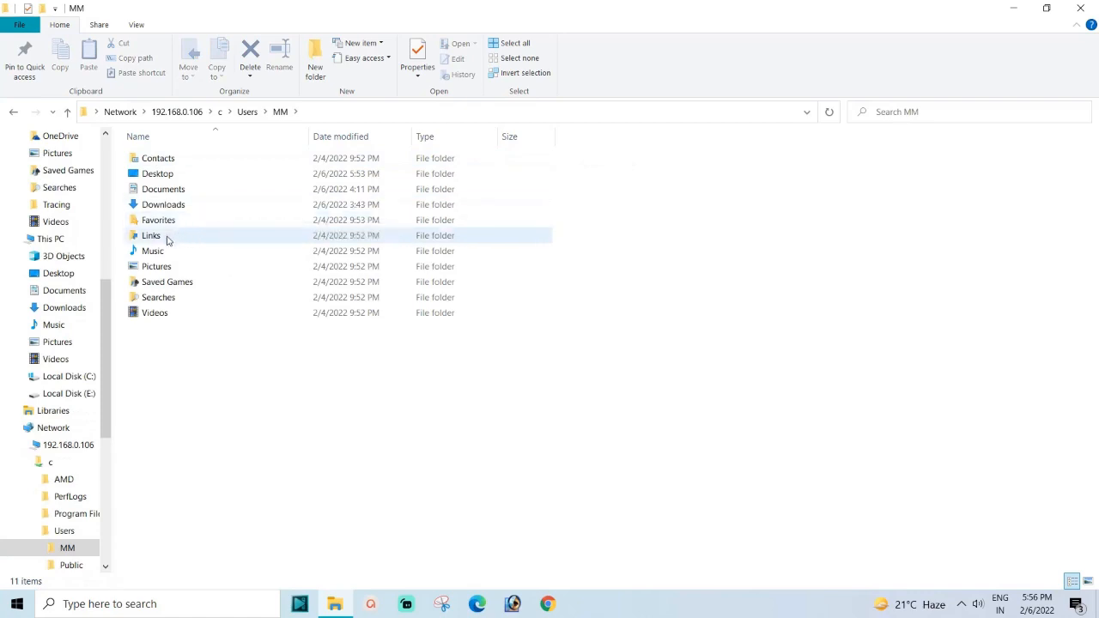
pyautogui.doubleClick(158, 175)
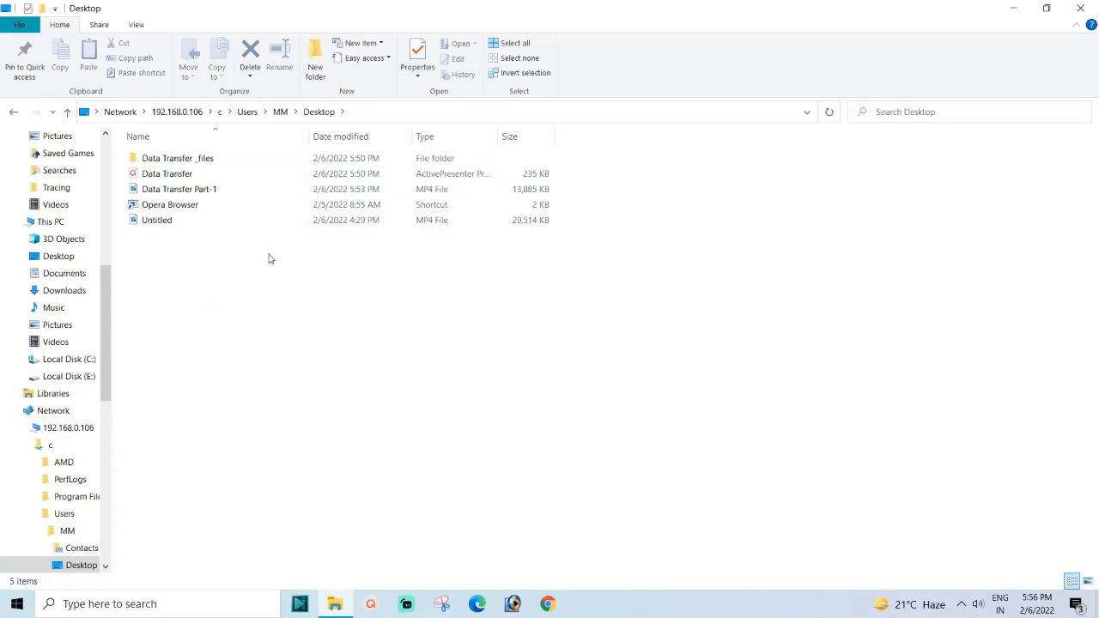
pyautogui.click(176, 193)
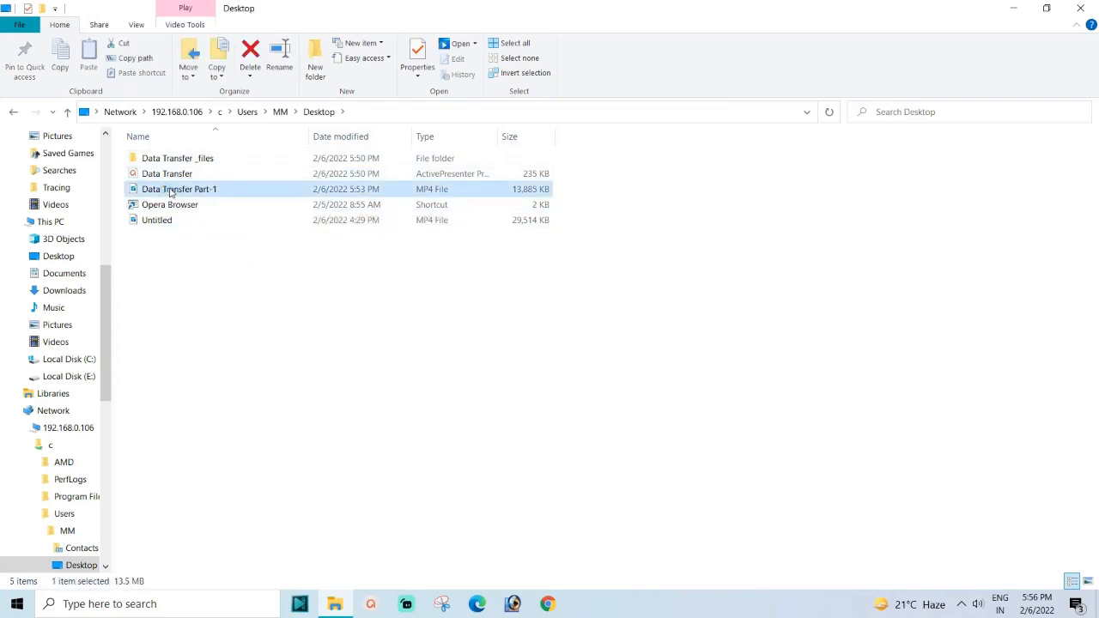
pyautogui.rightClick(171, 193)
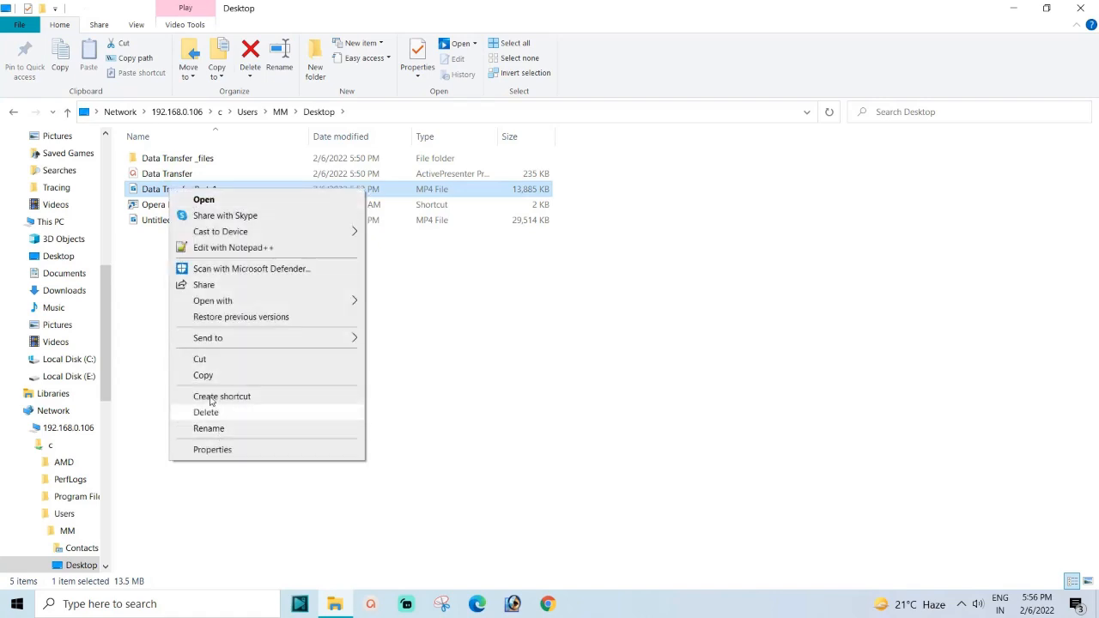
pyautogui.click(222, 373)
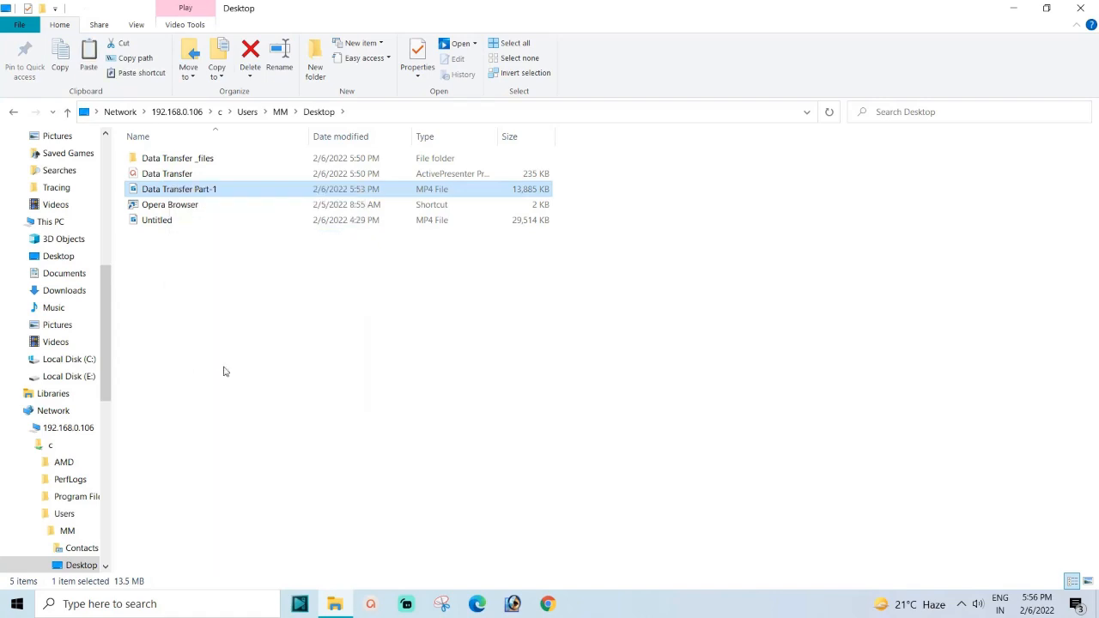
pyautogui.click(1013, 7)
pyautogui.rightClick(250, 145)
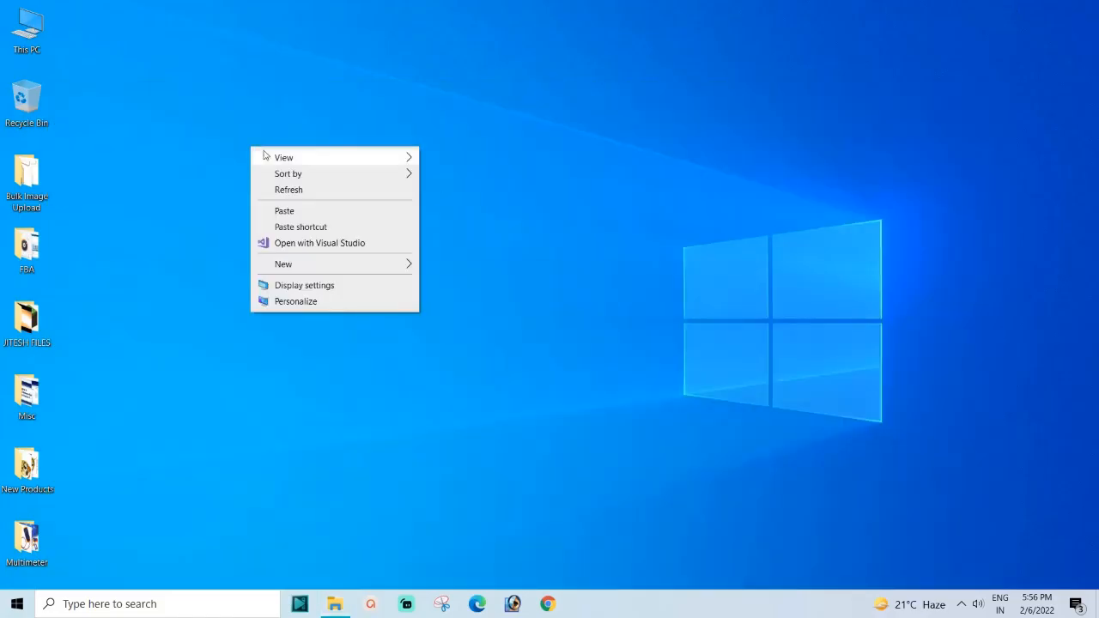
pyautogui.click(292, 211)
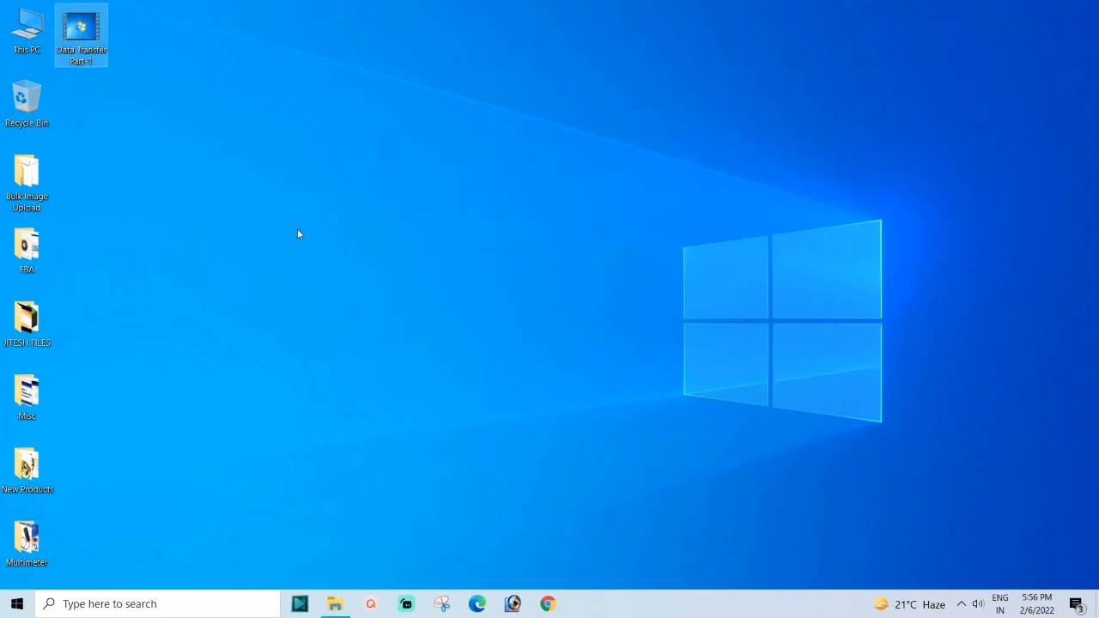
# Enable advanced sharing for Local Disk (C:) on the Windows 10 computer with the share name C.
pyautogui.click(23, 34)
pyautogui.doubleClick(23, 33)
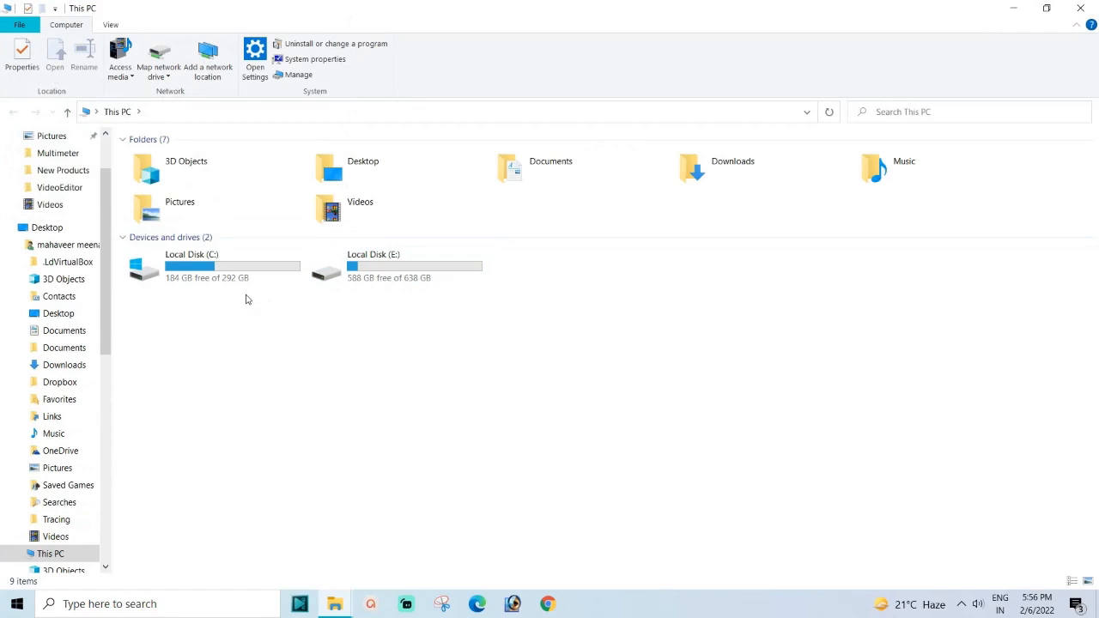
pyautogui.rightClick(199, 269)
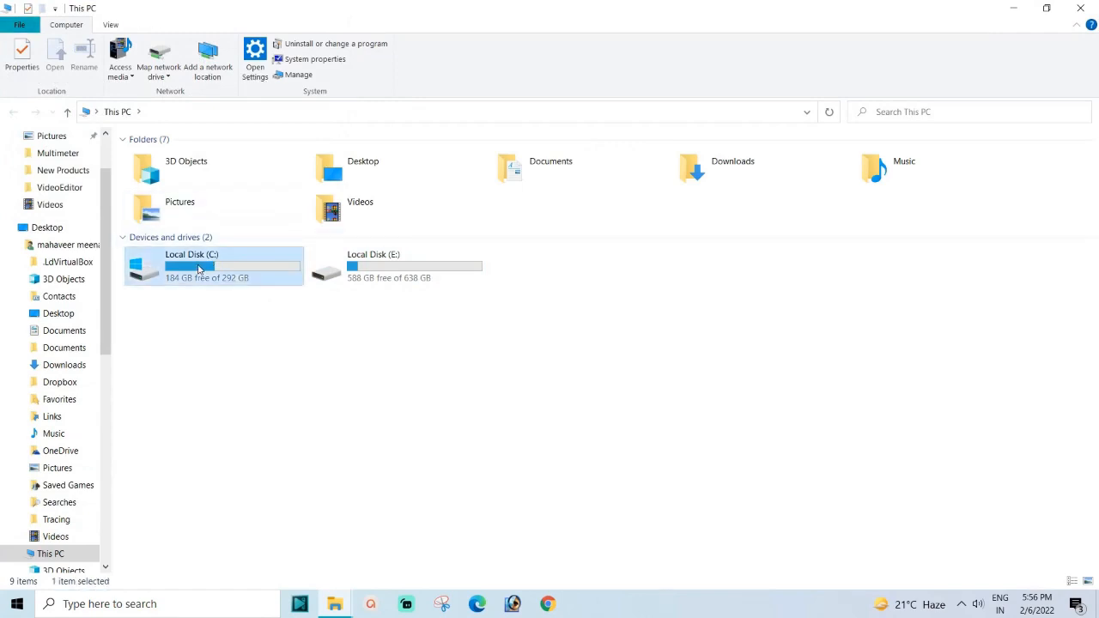
pyautogui.click(245, 493)
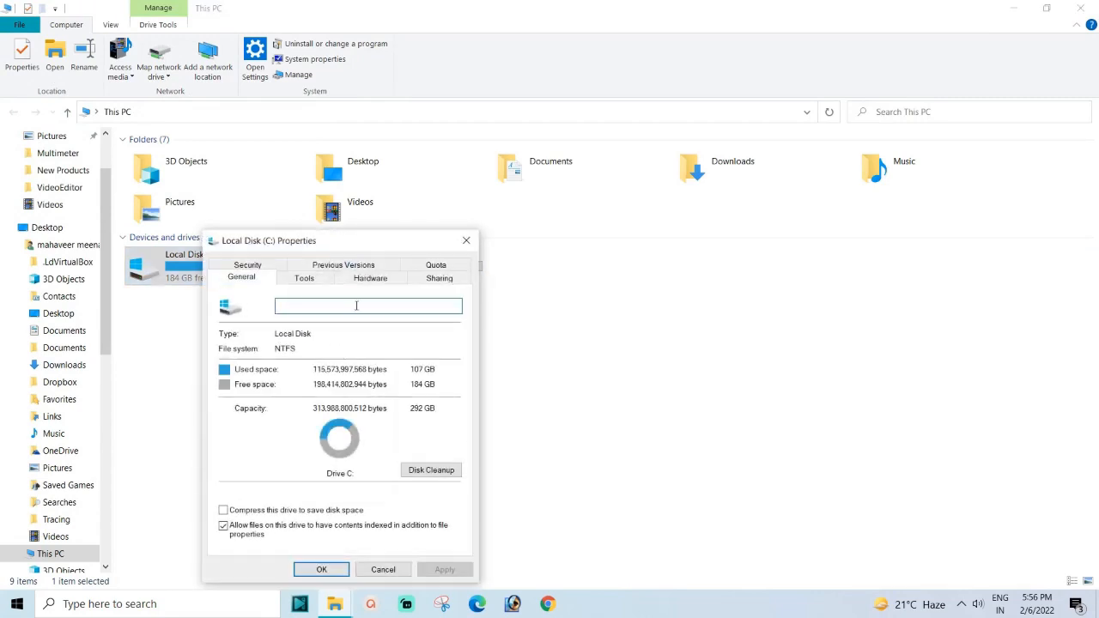
pyautogui.click(439, 278)
pyautogui.click(273, 447)
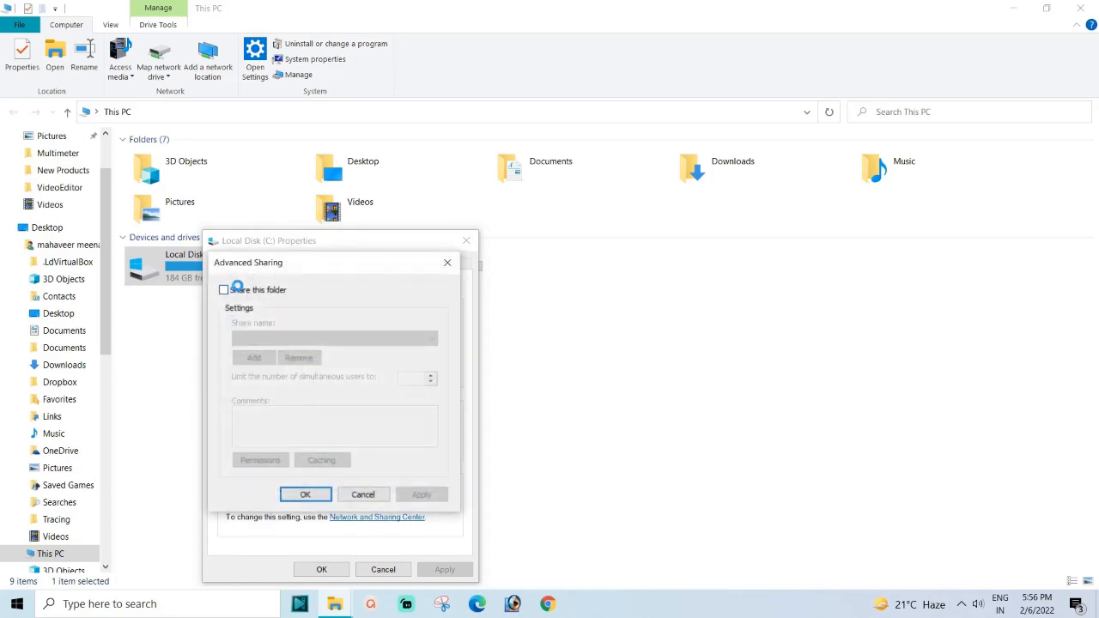
pyautogui.click(229, 289)
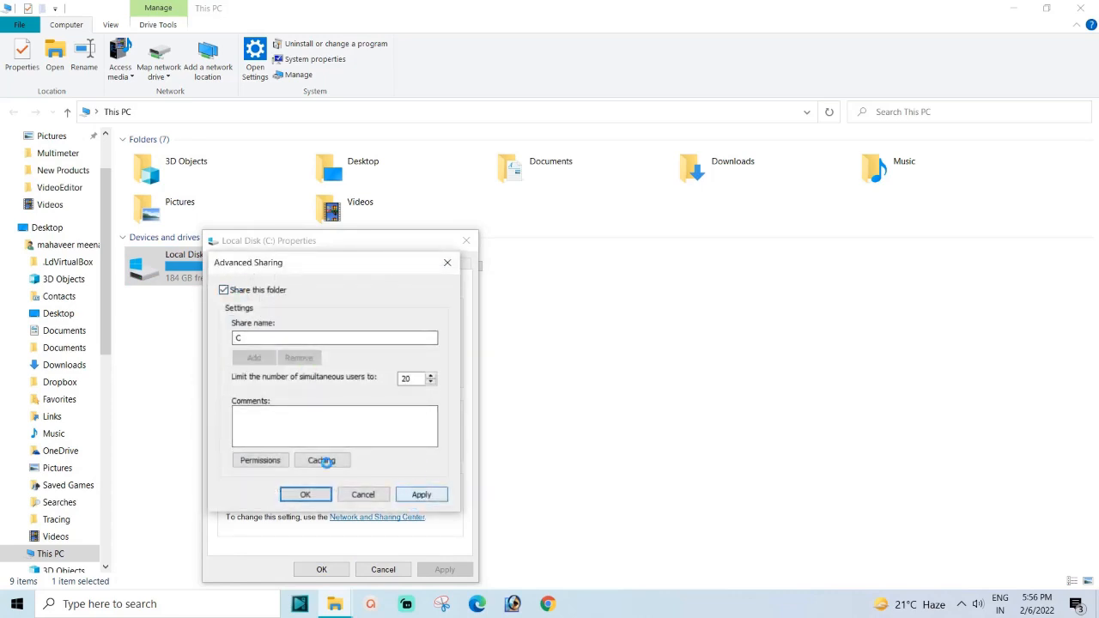
# Check the C share's permissions, apply the sharing settings and return to the desktop.
pyautogui.click(261, 461)
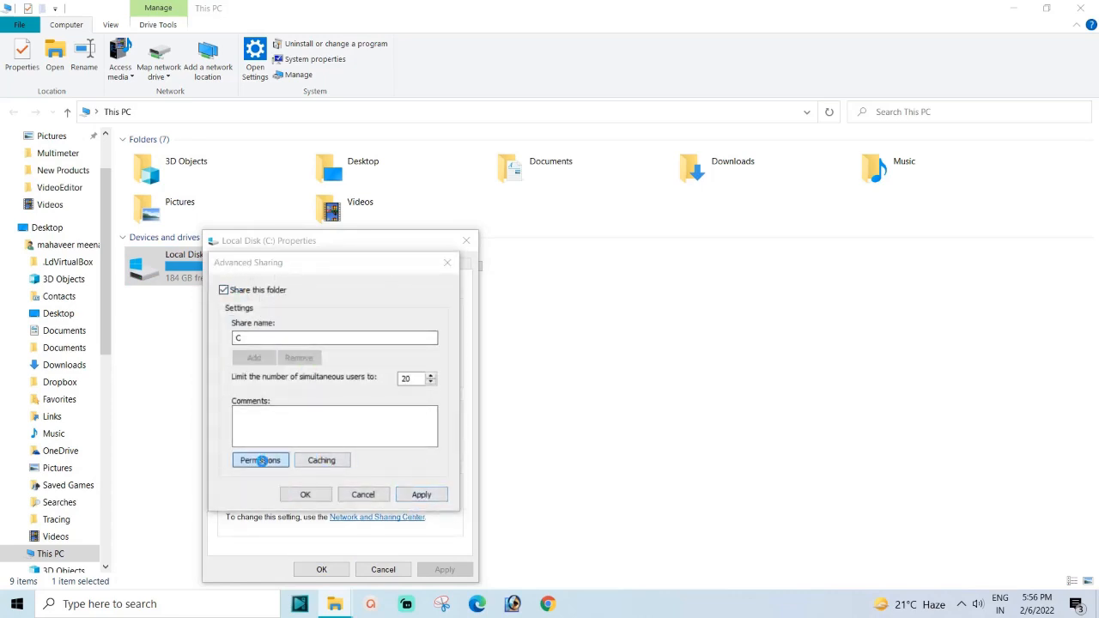
pyautogui.click(386, 567)
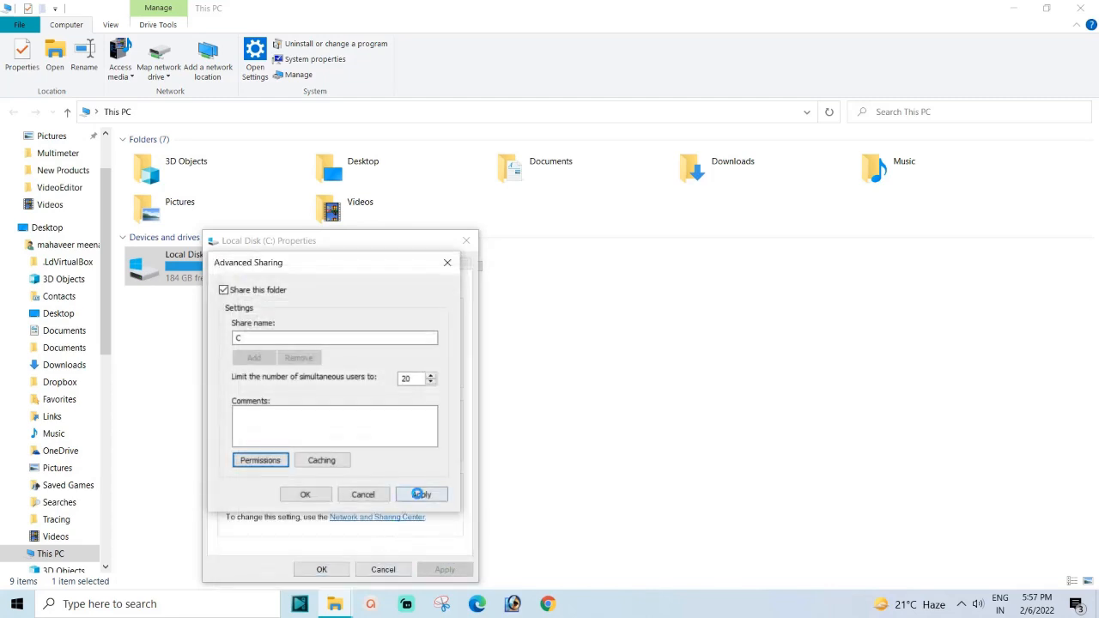
pyautogui.click(420, 494)
pyautogui.click(304, 495)
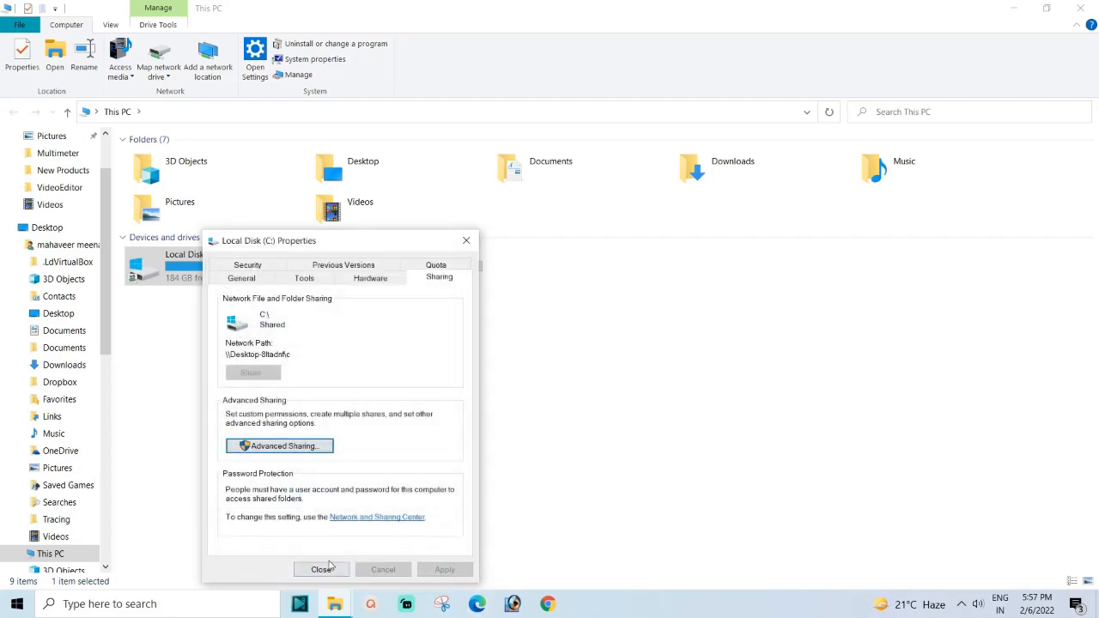
pyautogui.click(321, 569)
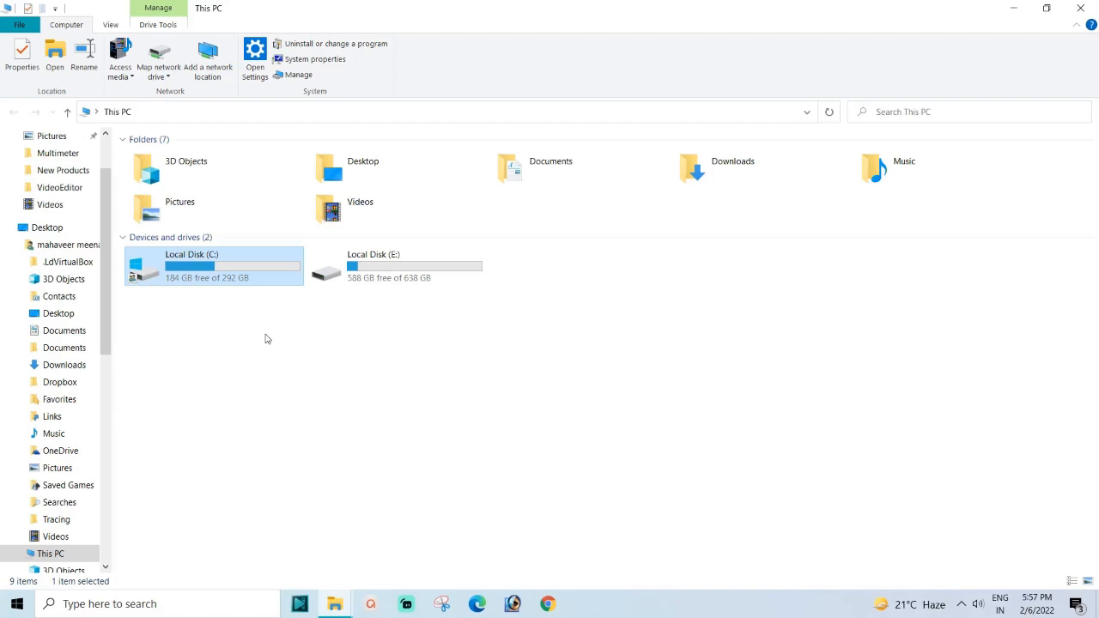
pyautogui.press('super+d')
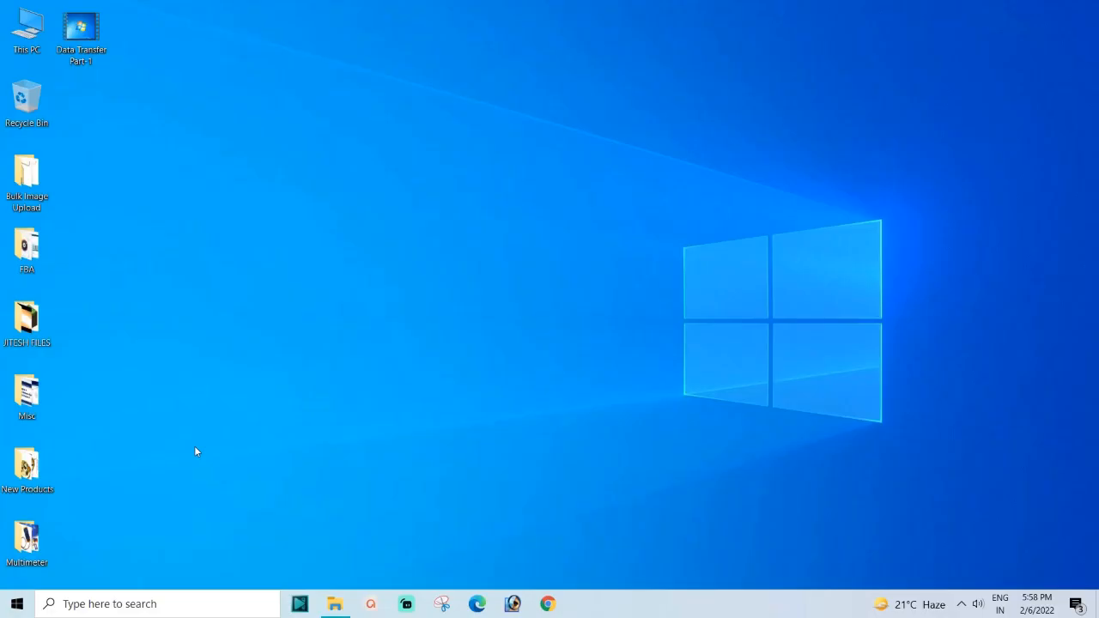